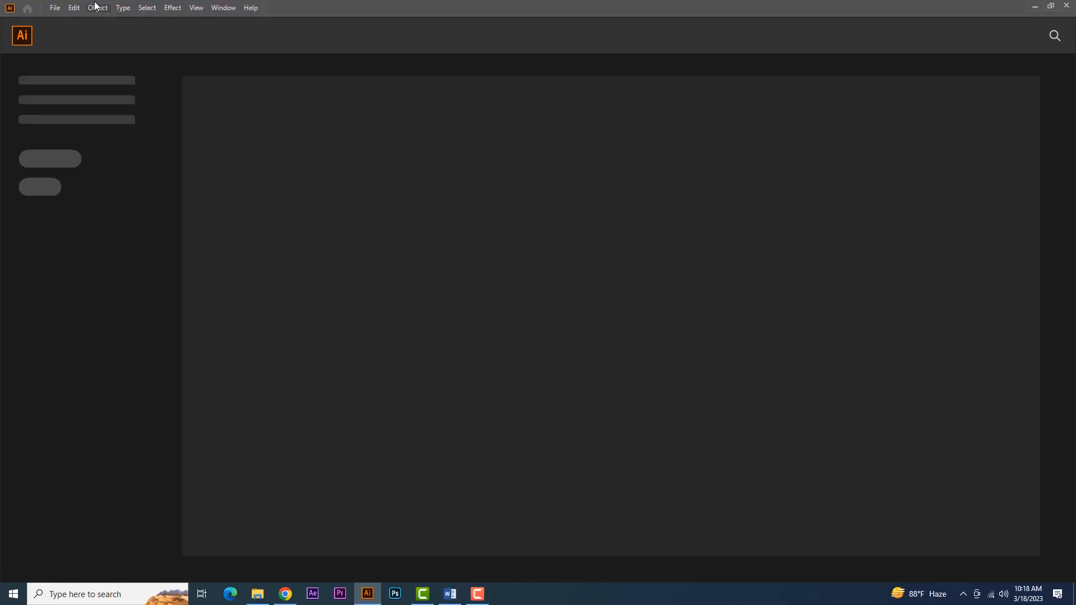
click(56, 7)
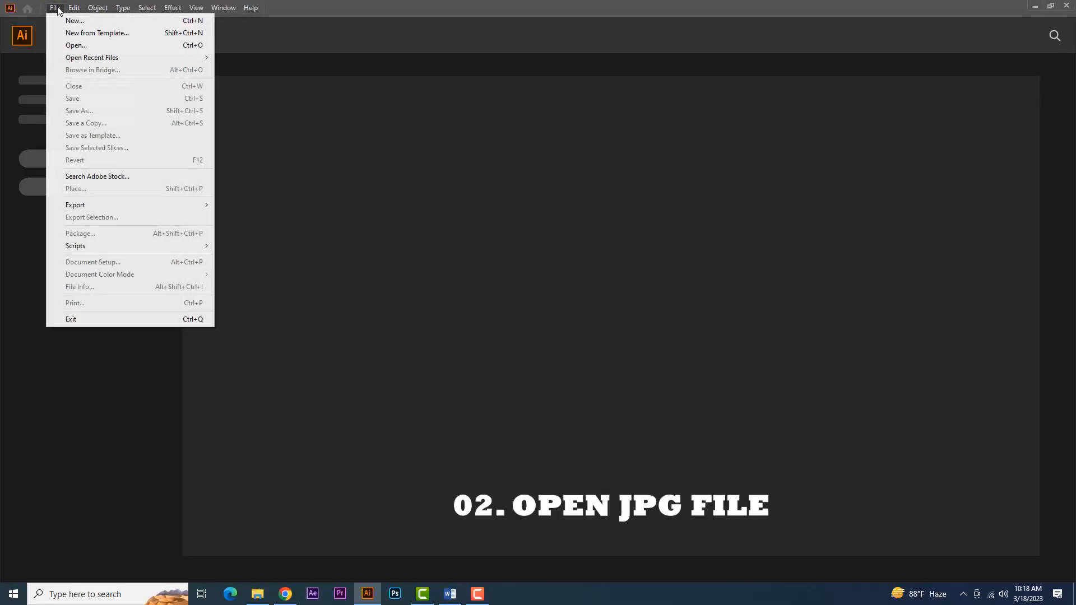
click(76, 50)
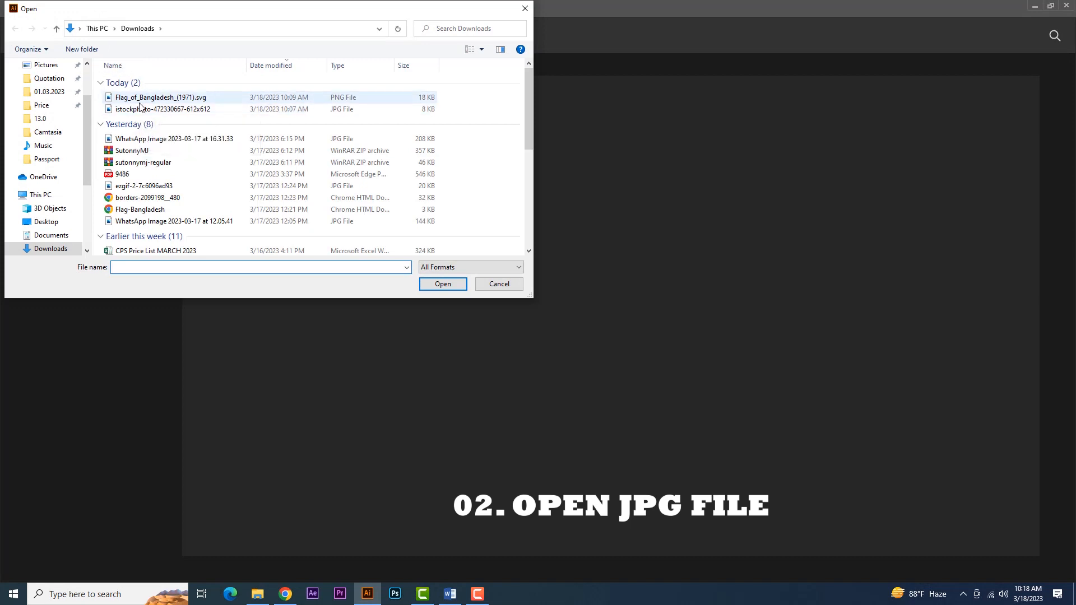
double_click(196, 98)
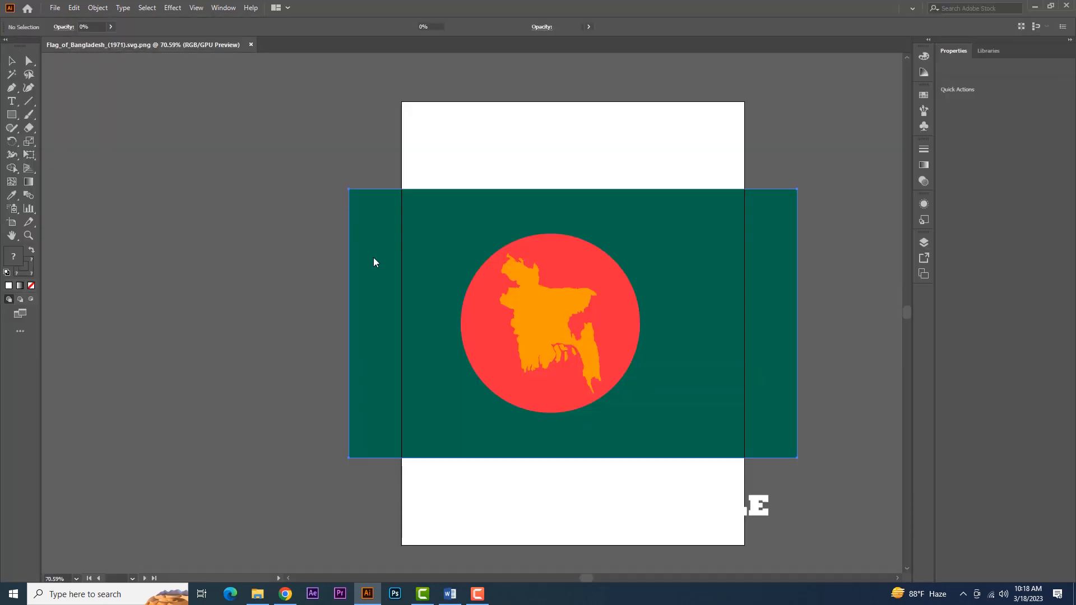
click(373, 257)
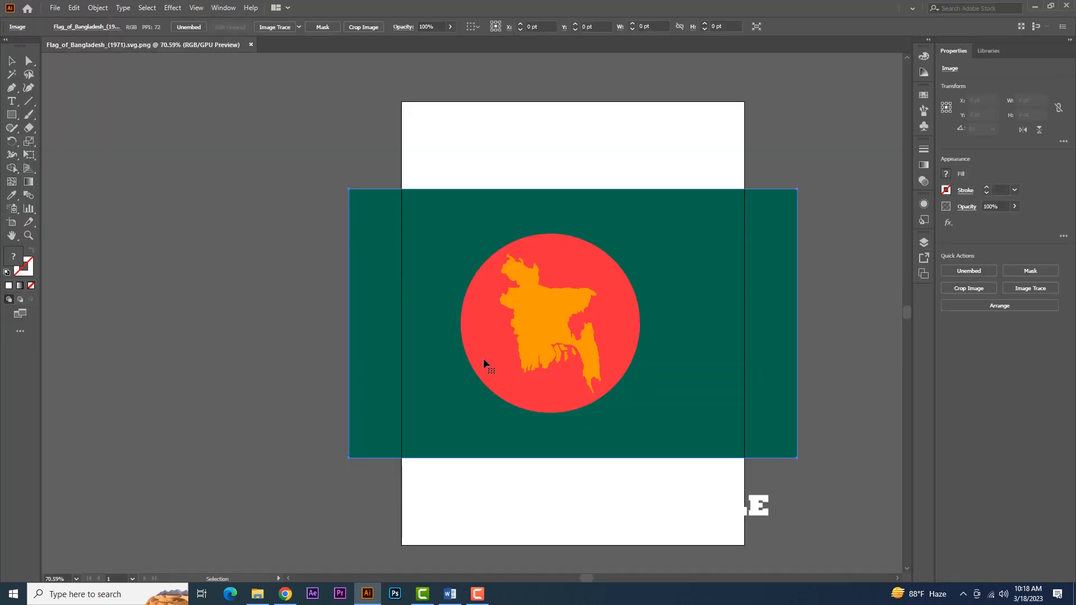
click(251, 45)
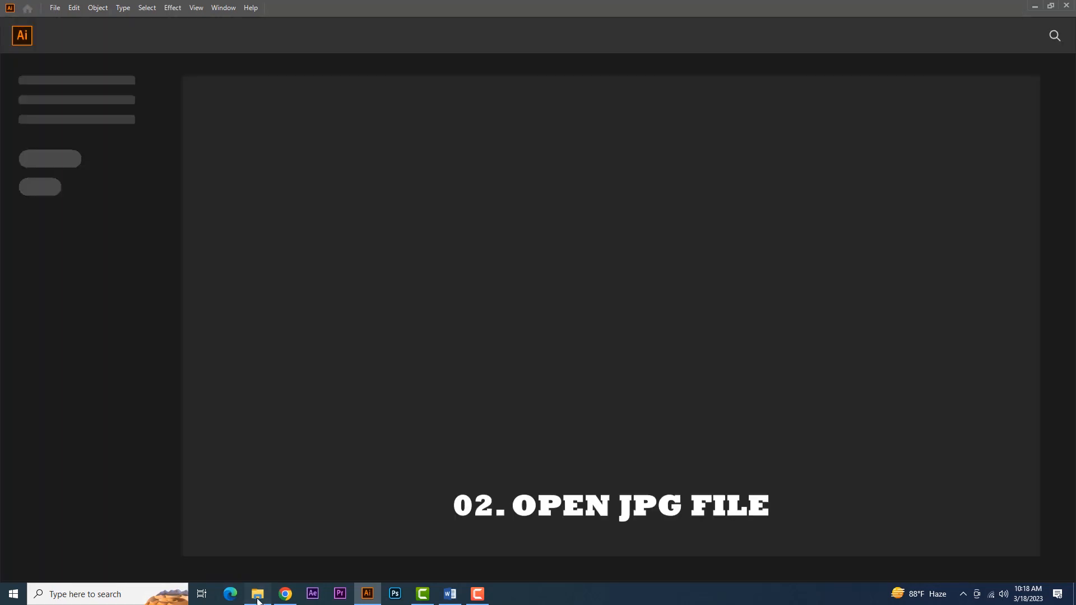
Open Flag_of_Bangladesh_(1971).svg from the File Explorer Downloads folder in Illustrator and scale the image proportionally to about 532 × 319 pt.
click(257, 595)
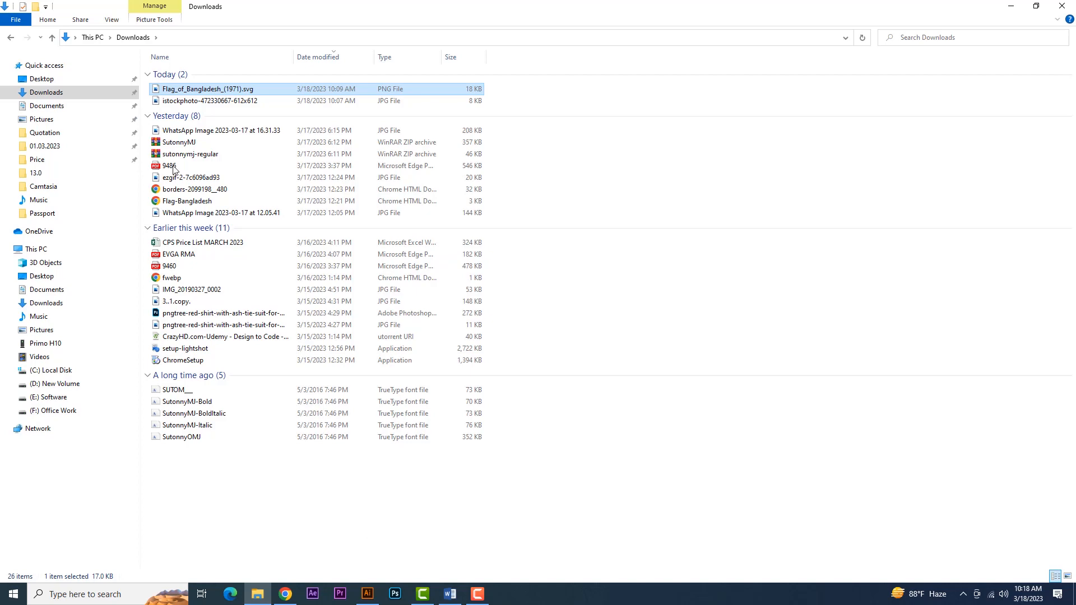
drag(163, 92, 379, 4)
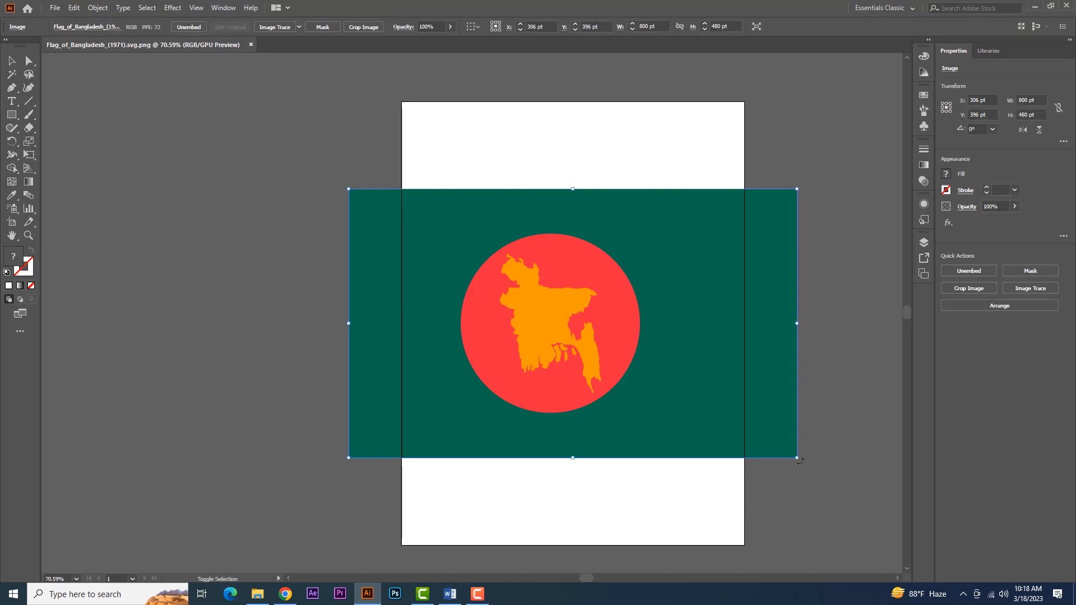
drag(796, 458, 722, 414)
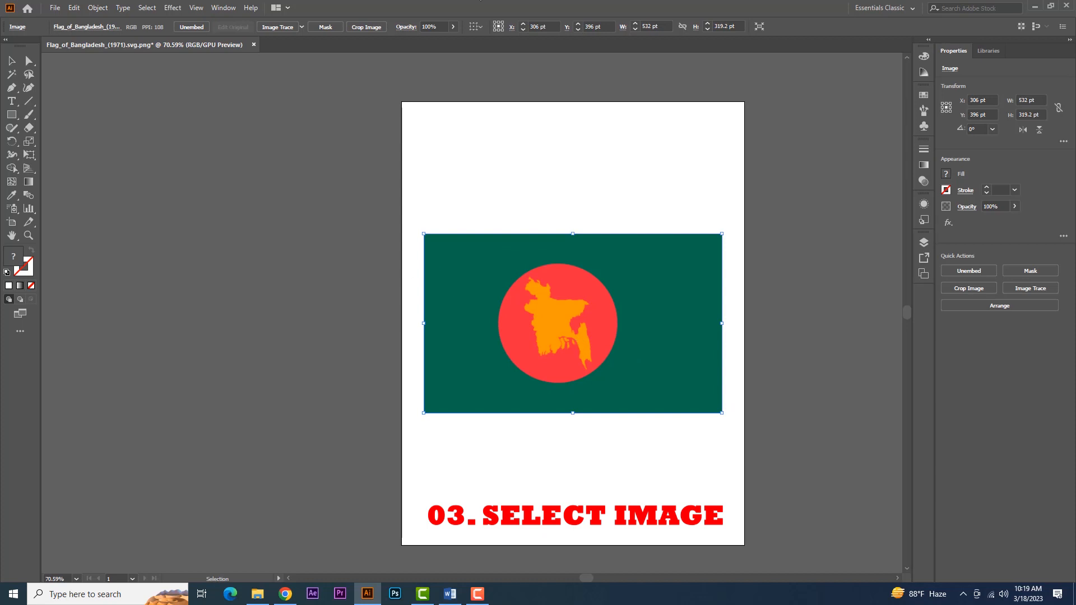
Trace the flag image with the 3 Colors preset and expand the tracing into vector shapes.
click(301, 28)
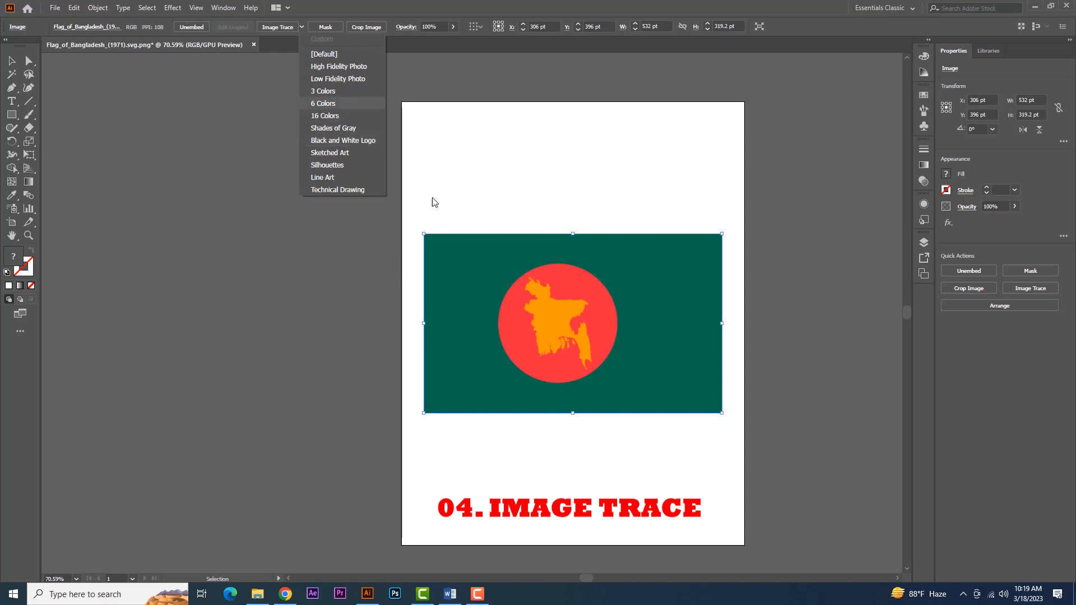
click(329, 92)
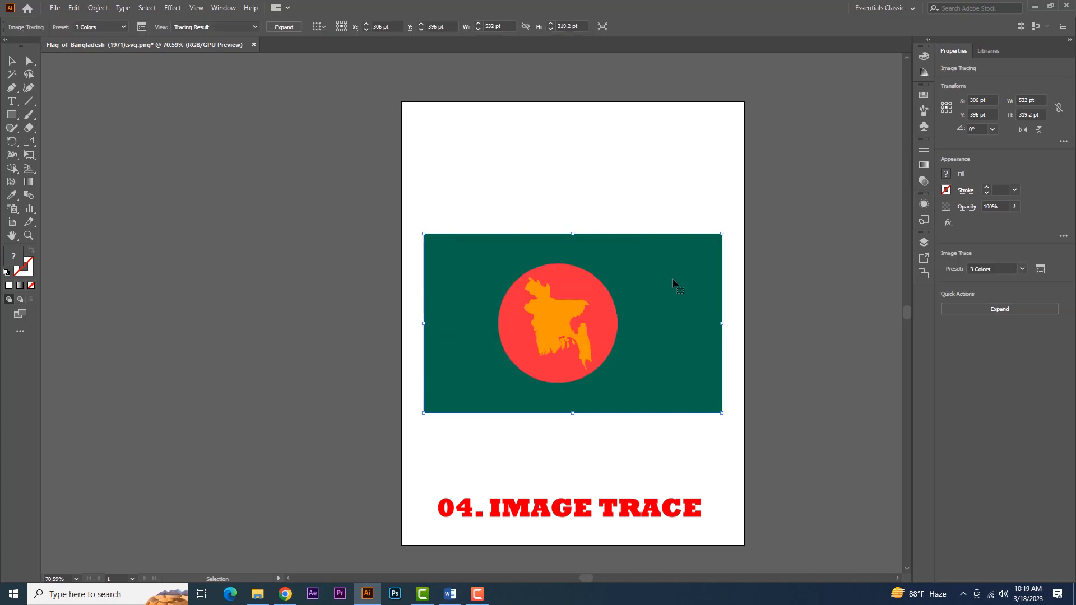
click(284, 27)
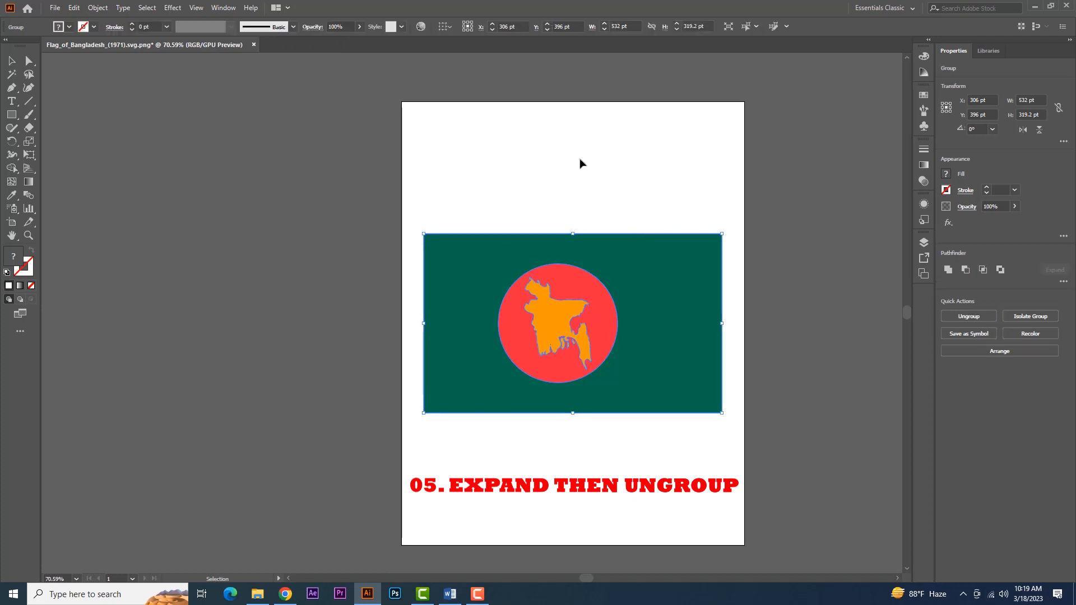
Ungroup the expanded flag tracing and check that the map and the circle can be selected separately.
click(598, 199)
click(637, 265)
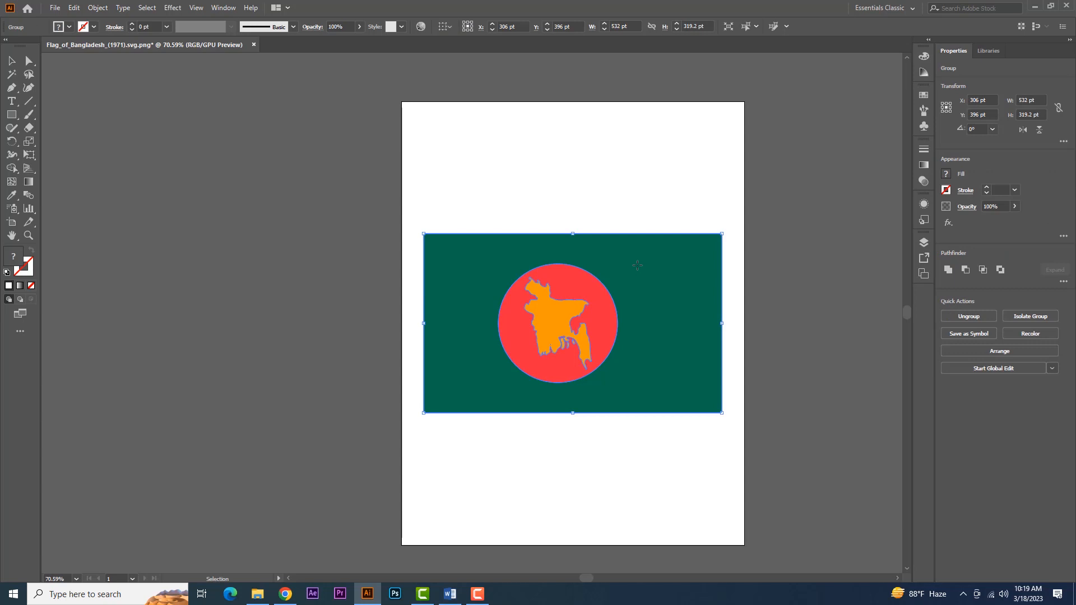
right_click(637, 265)
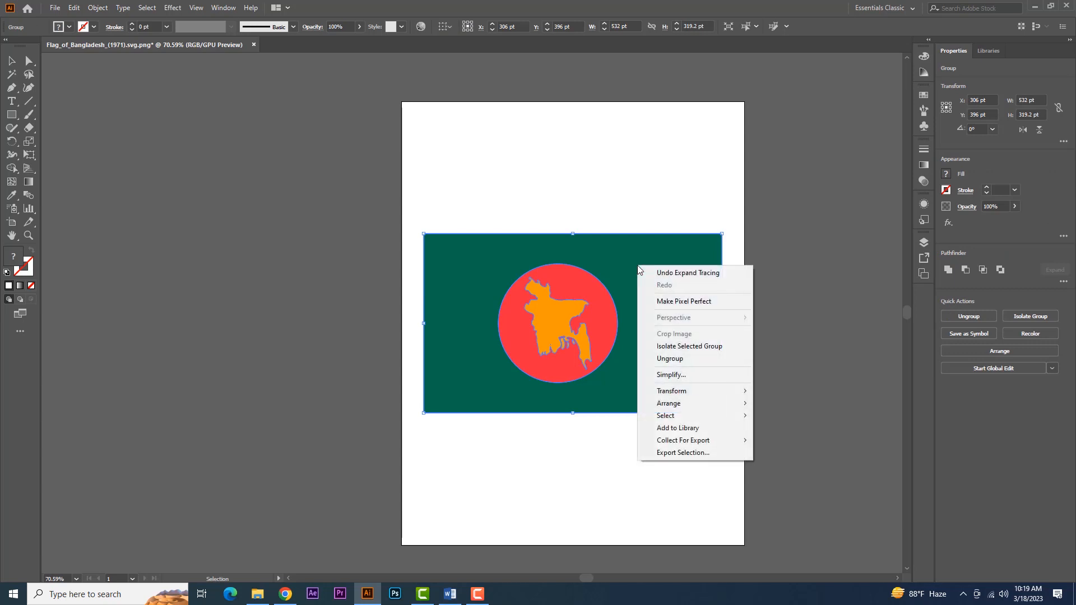
click(668, 359)
click(624, 488)
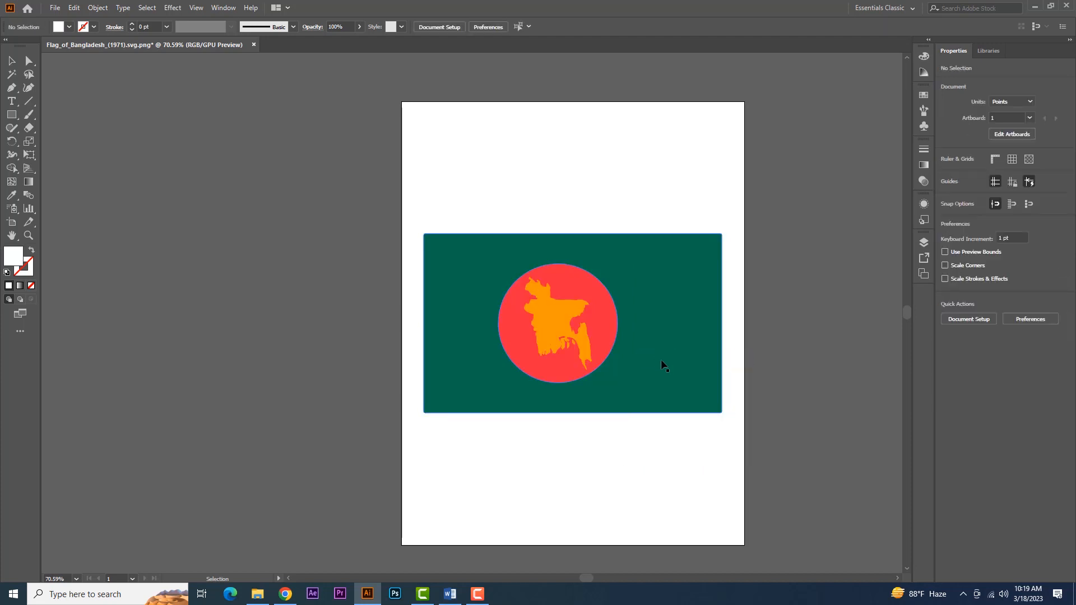
click(609, 369)
click(569, 328)
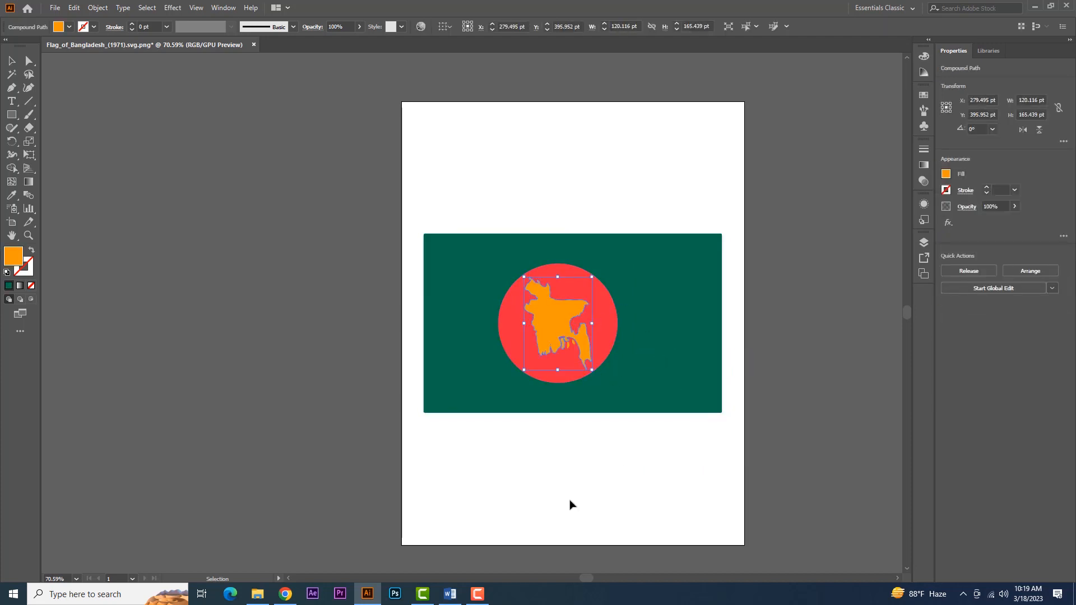
click(572, 502)
click(608, 316)
click(650, 461)
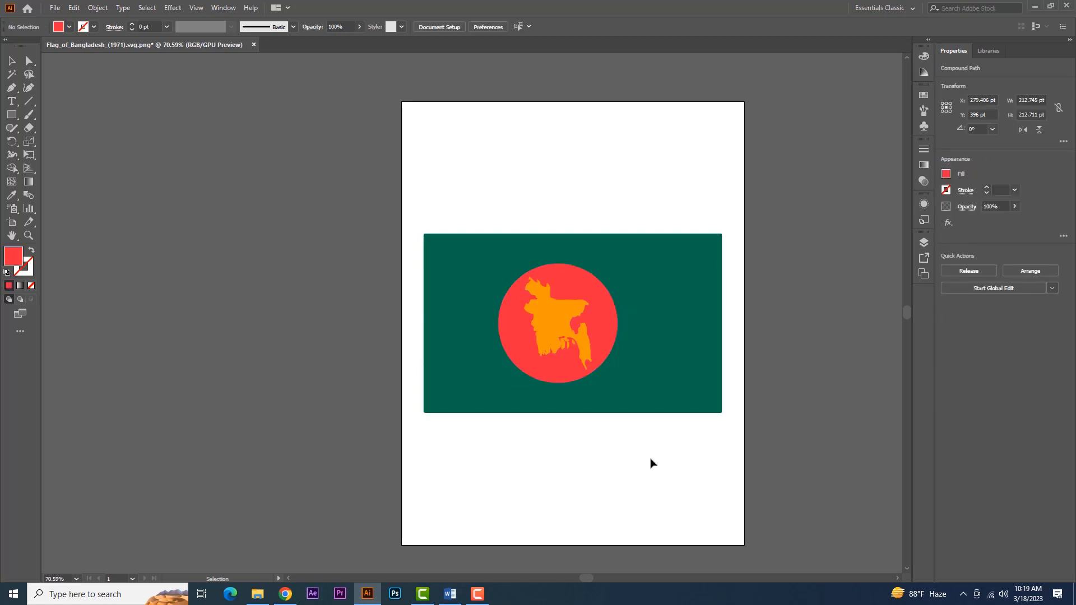
Change the fill of the flag's green background to yellow-green and deselect it.
click(672, 369)
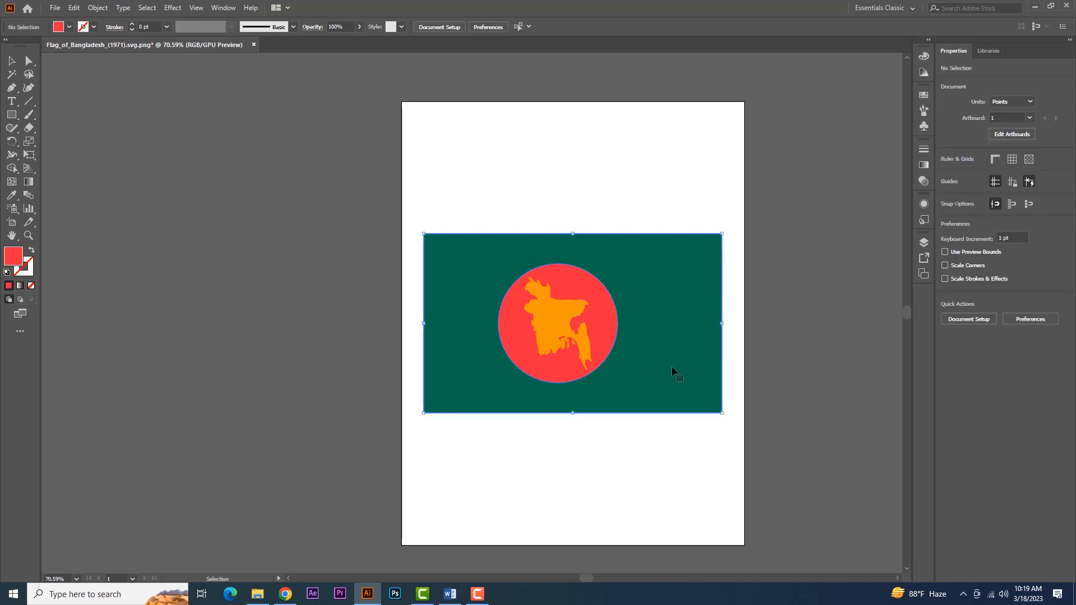
double_click(19, 262)
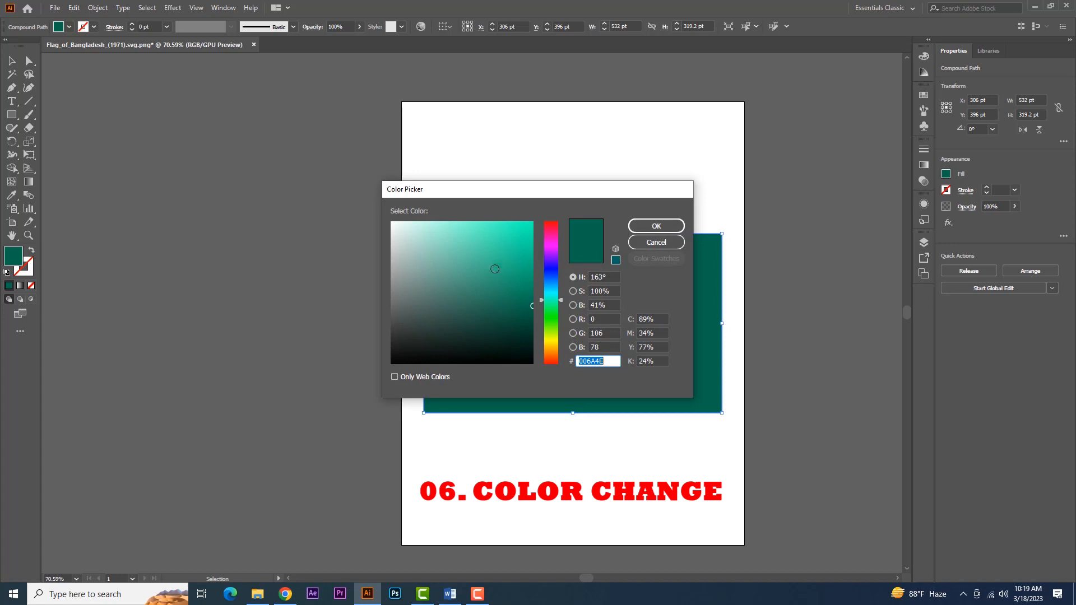
click(522, 276)
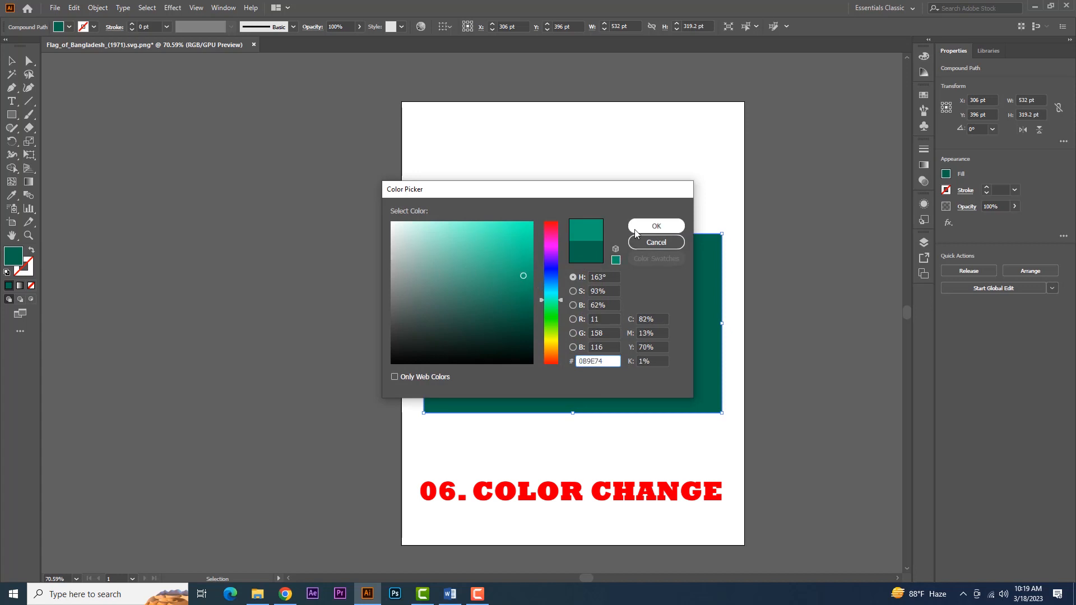
click(552, 339)
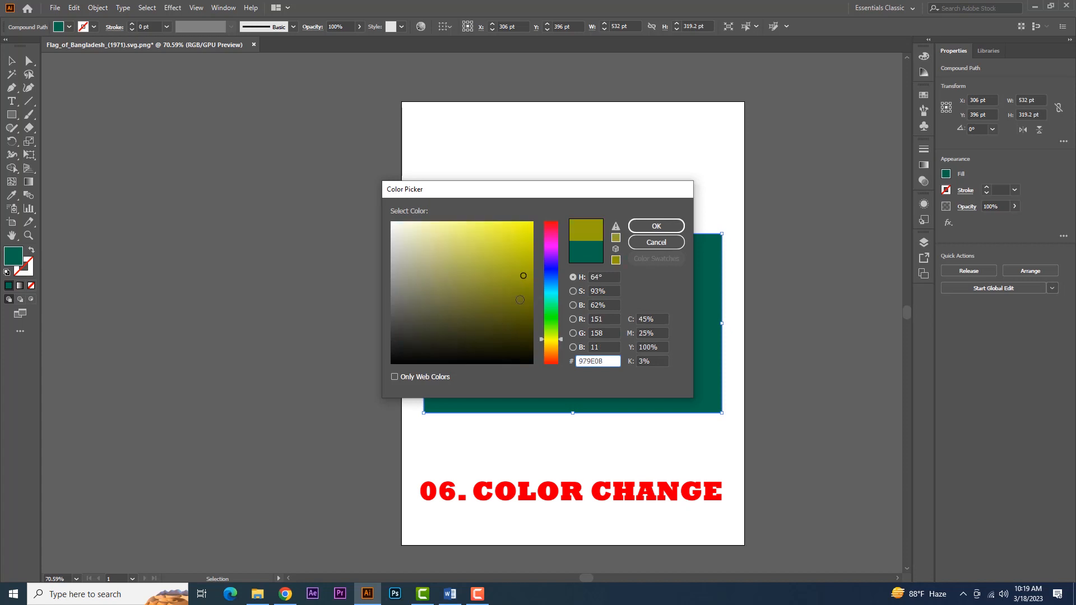
click(655, 225)
key(ctrl+shift+a)
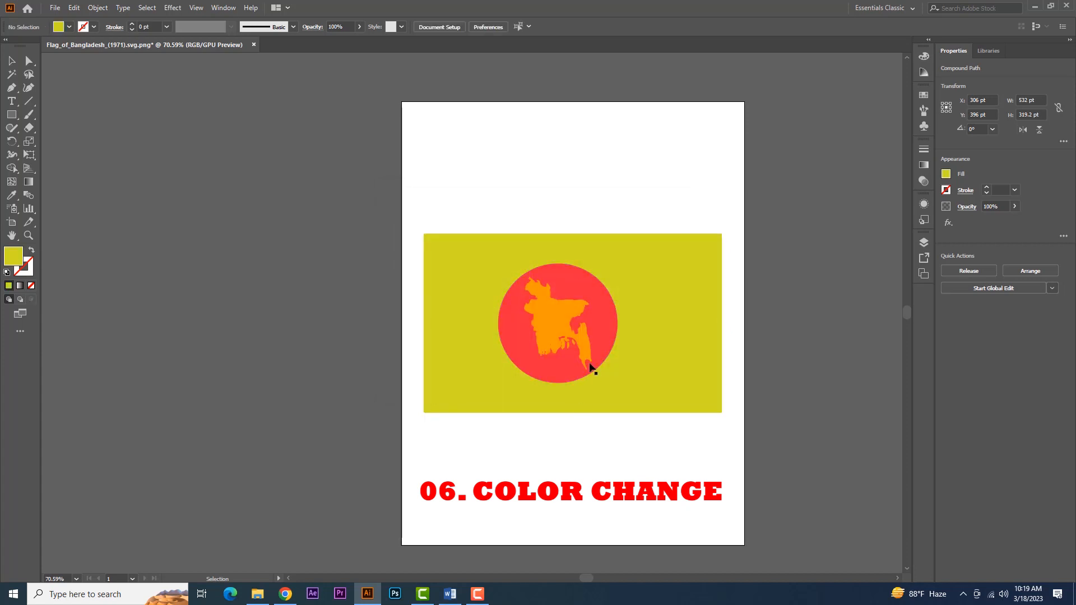
Change the fill of the red circle to black (000000) and deselect it.
click(601, 329)
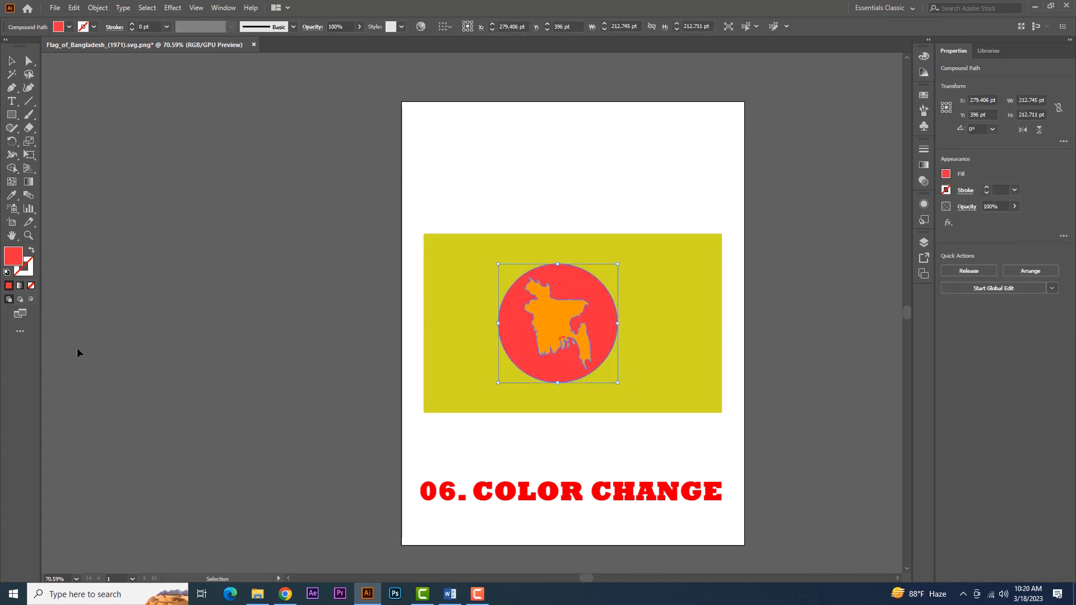
double_click(14, 256)
drag(414, 336, 396, 364)
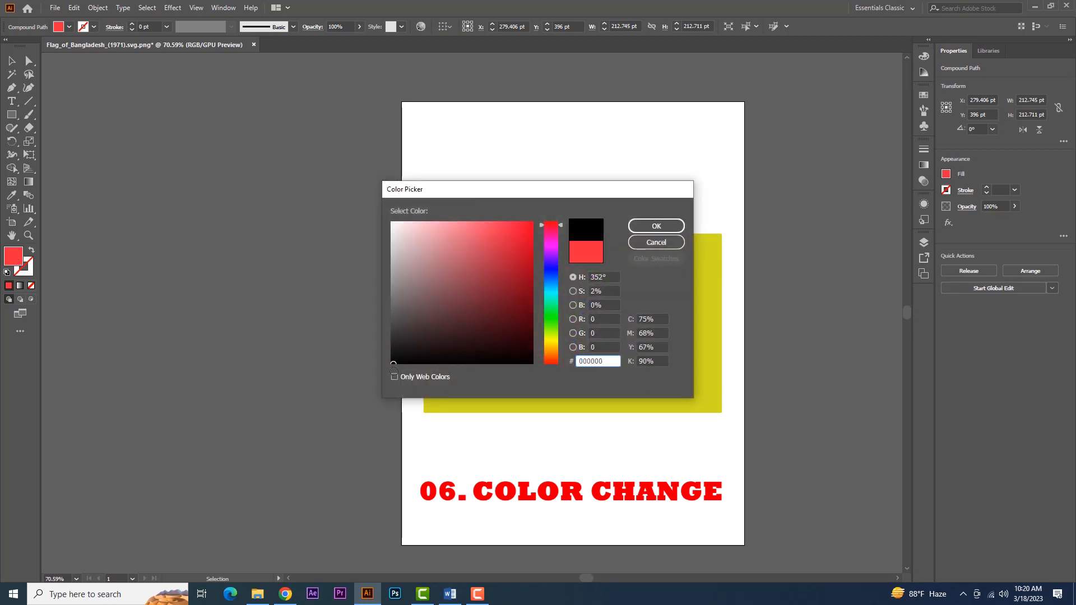
click(655, 225)
key(ctrl+shift+a)
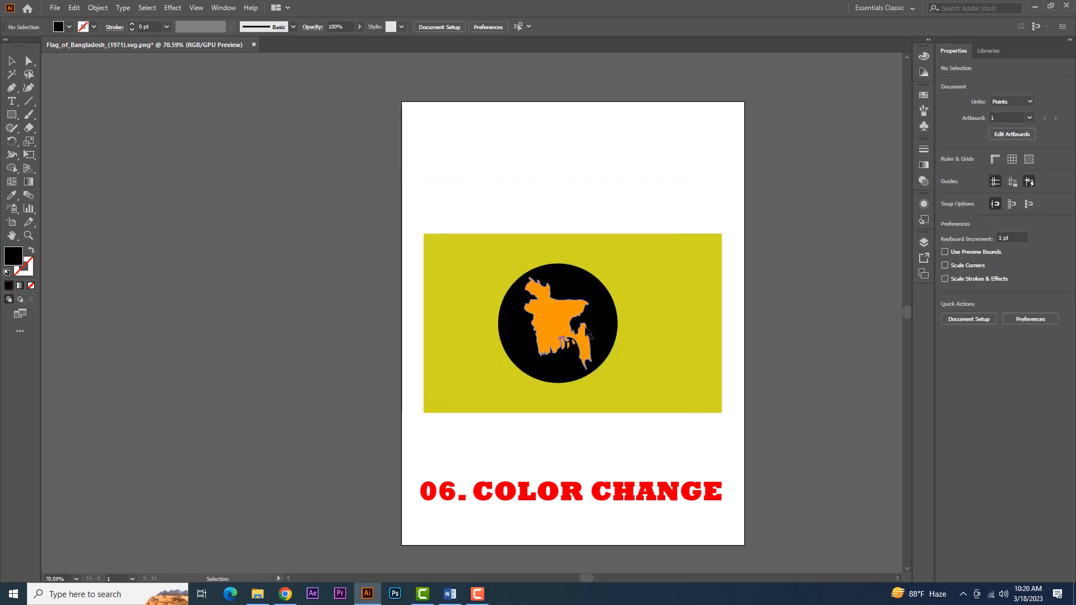
Change the fill of the orange map shape to white (FFFFFF) and deselect it.
click(571, 310)
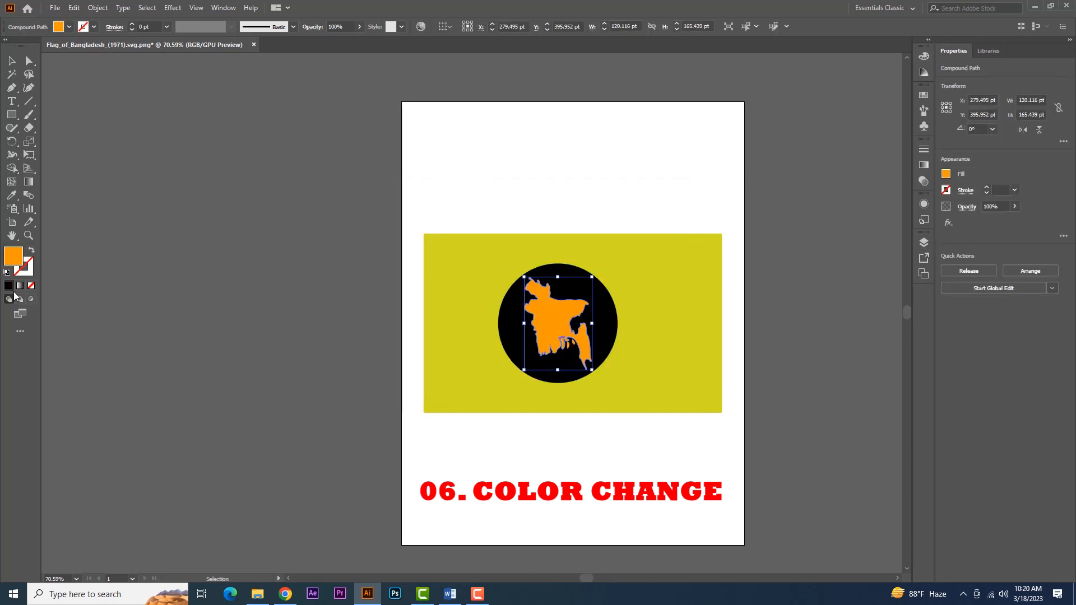
double_click(20, 260)
mouse_move(412, 228)
mouse_down()
mouse_move(369, 222)
mouse_move(381, 218)
mouse_up()
click(665, 227)
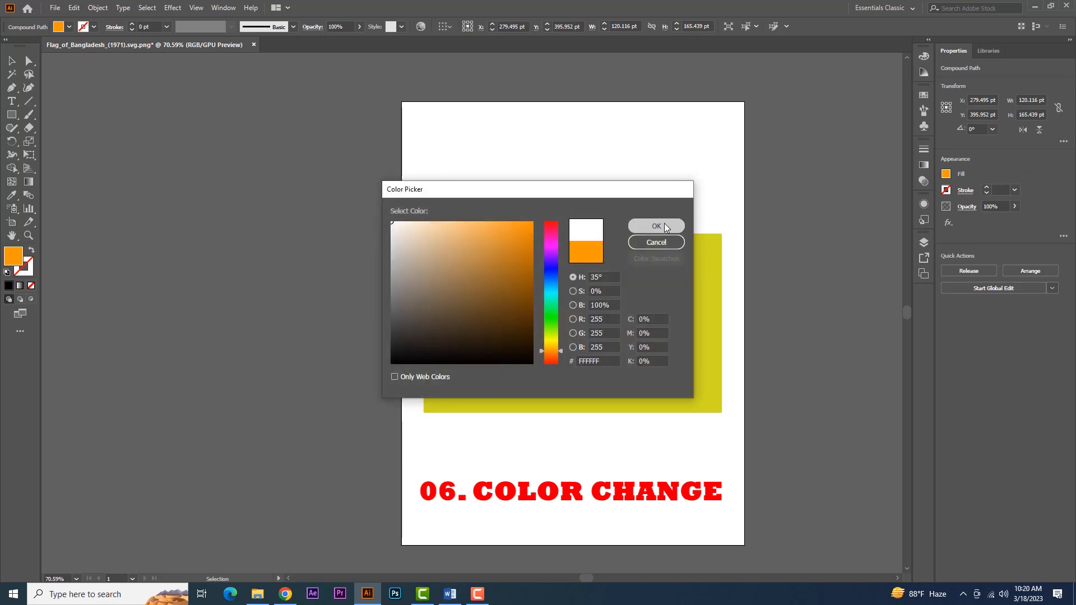
click(571, 442)
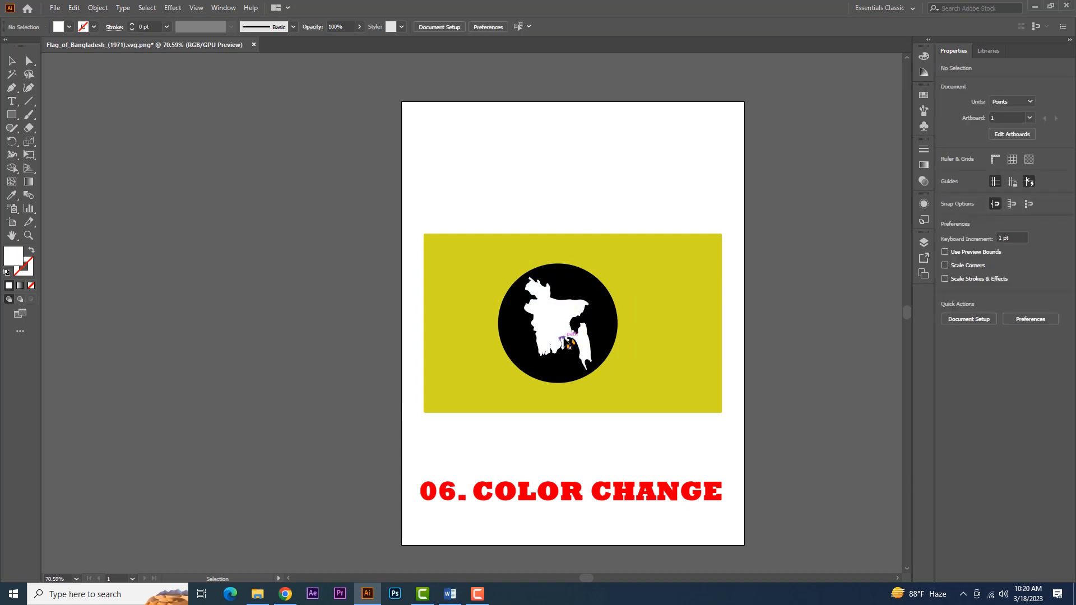
Fill the small leftover red path in the lower part of the map with white (FFFFFF).
click(563, 339)
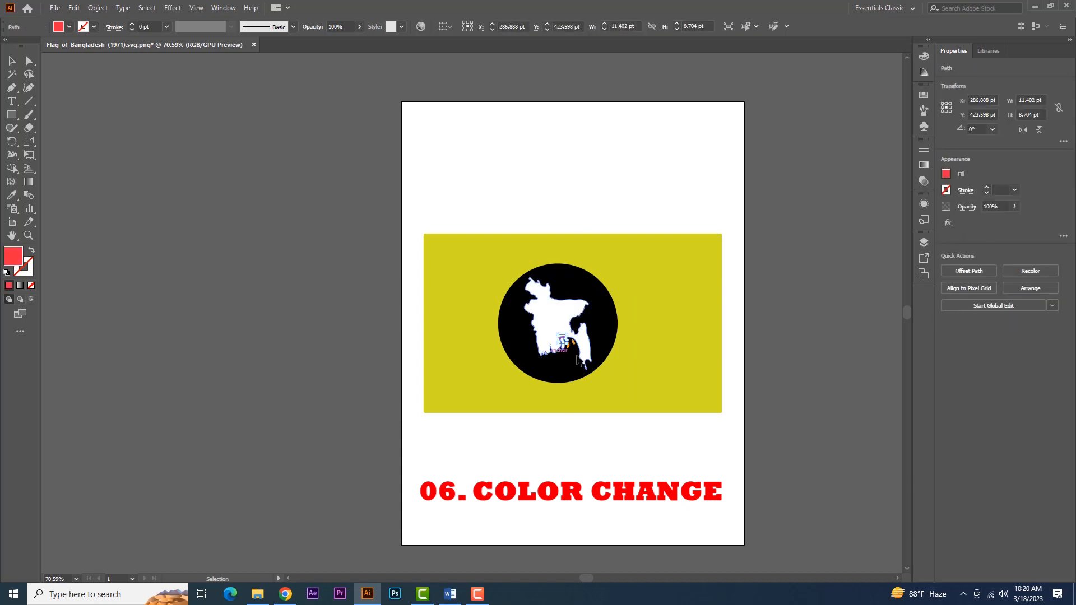
double_click(16, 257)
text(ffffff)
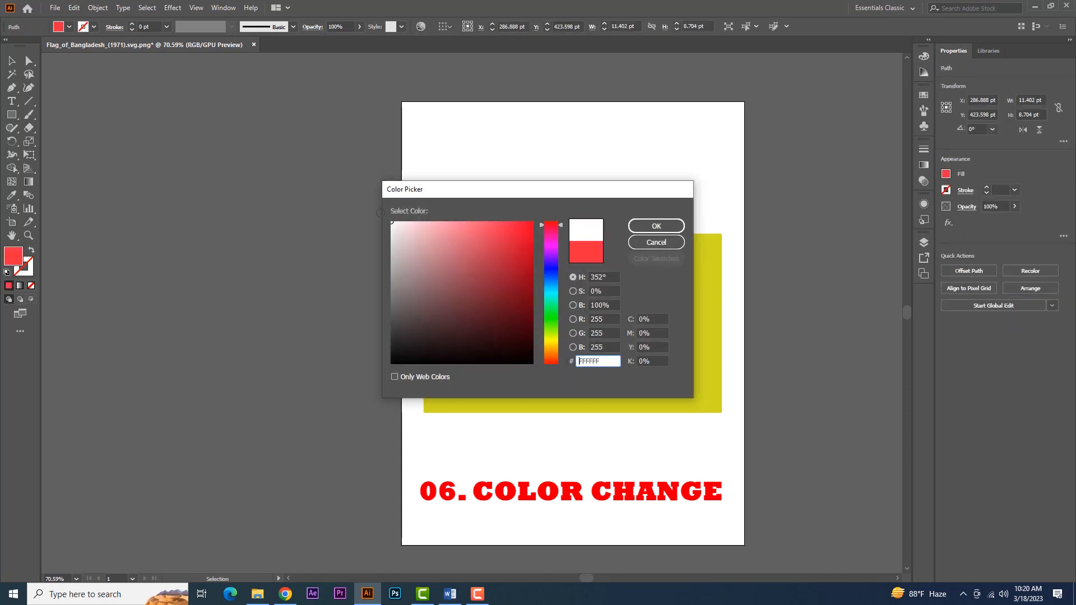
click(665, 227)
click(520, 473)
Fill the small leftover orange path beside the map's southeastern arm with near-white (F9F9F9).
click(573, 342)
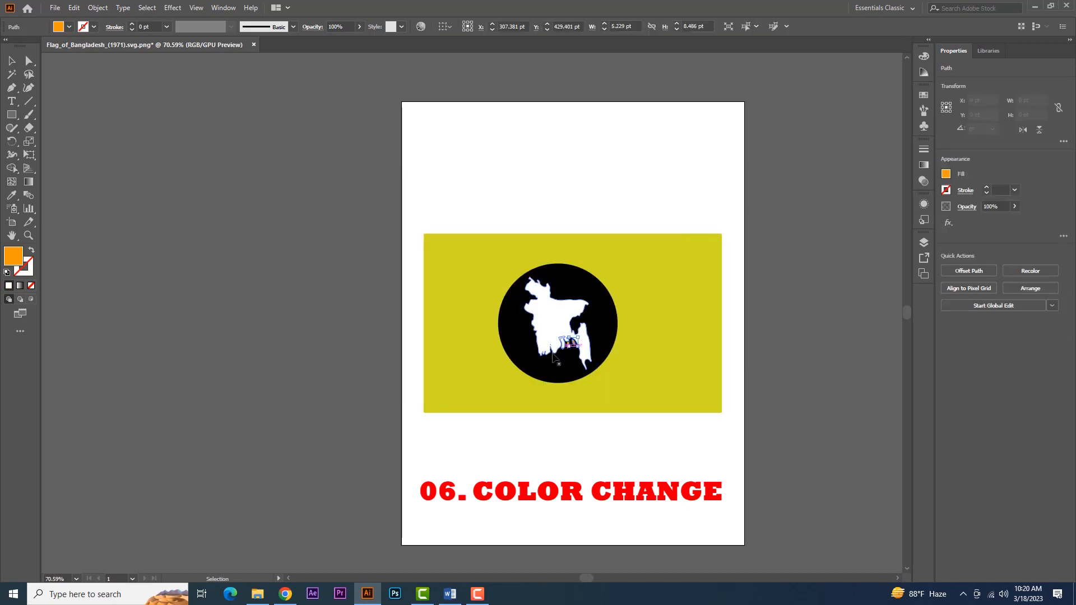
double_click(17, 259)
drag(404, 235, 374, 224)
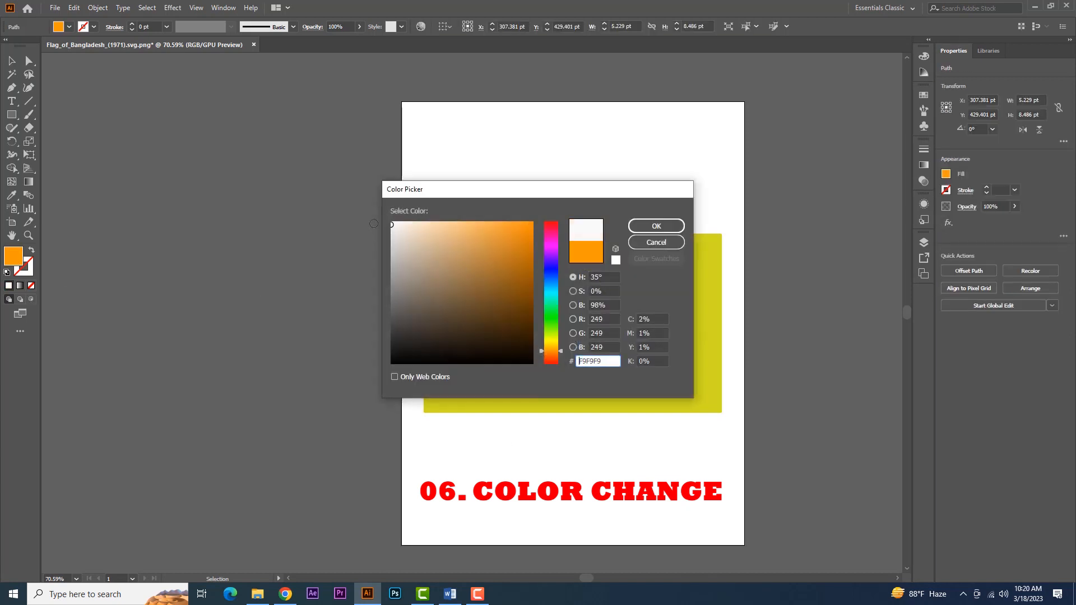
click(652, 226)
click(528, 521)
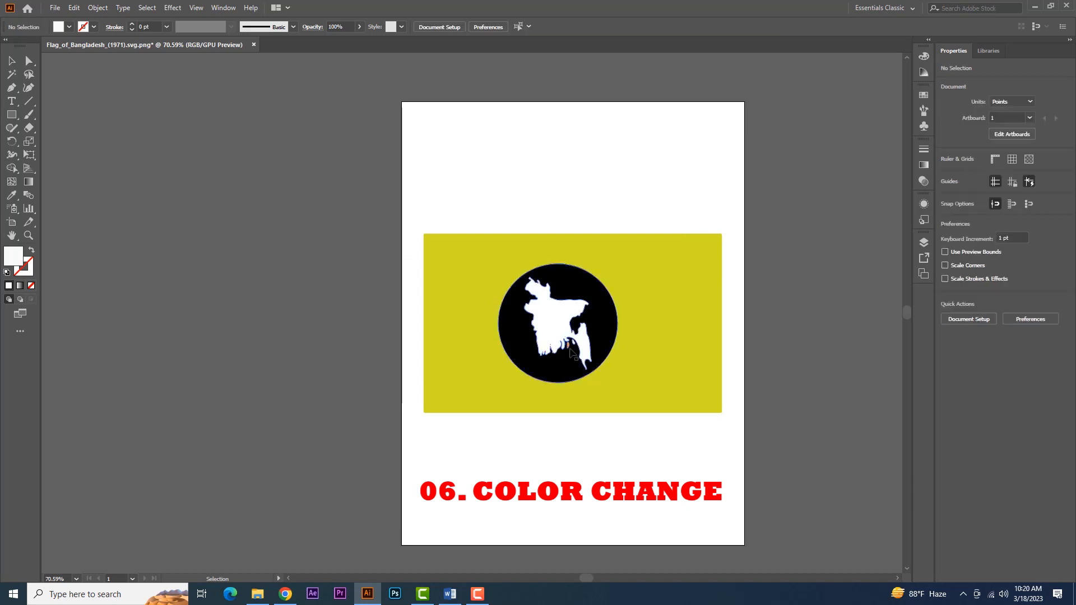
Fill the remaining small orange path at the map's southern edge with white (FFFFFF) and deselect it.
click(567, 344)
double_click(13, 257)
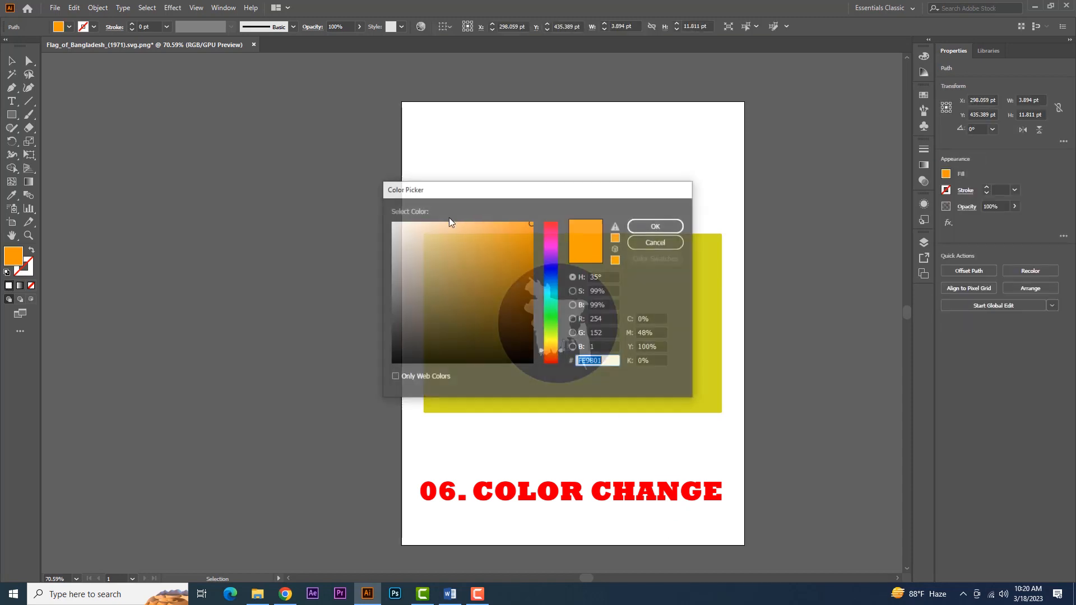
click(426, 248)
drag(394, 232, 387, 224)
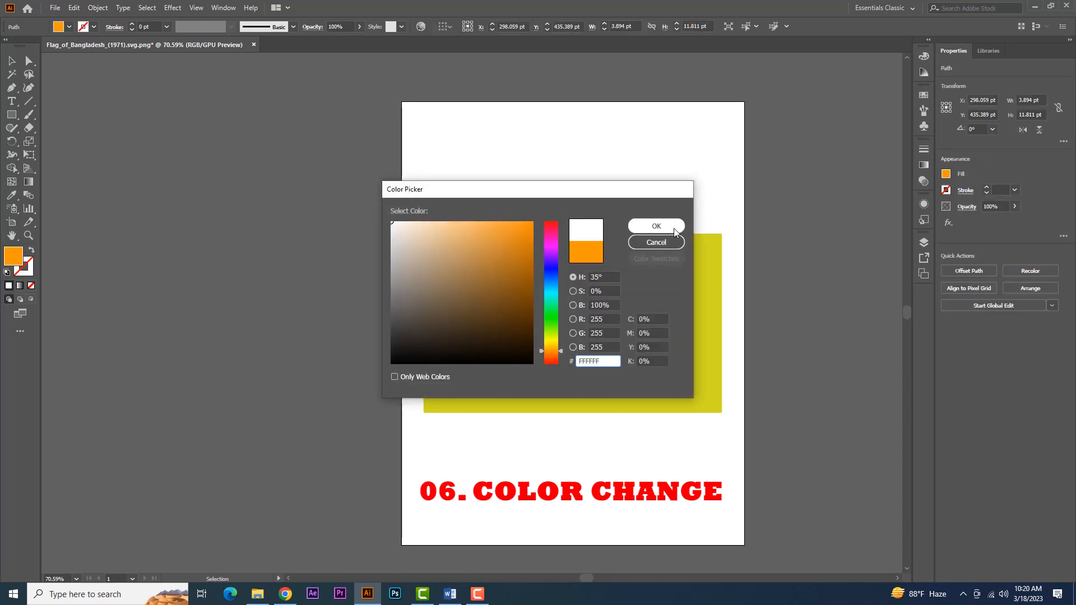
click(656, 225)
click(763, 316)
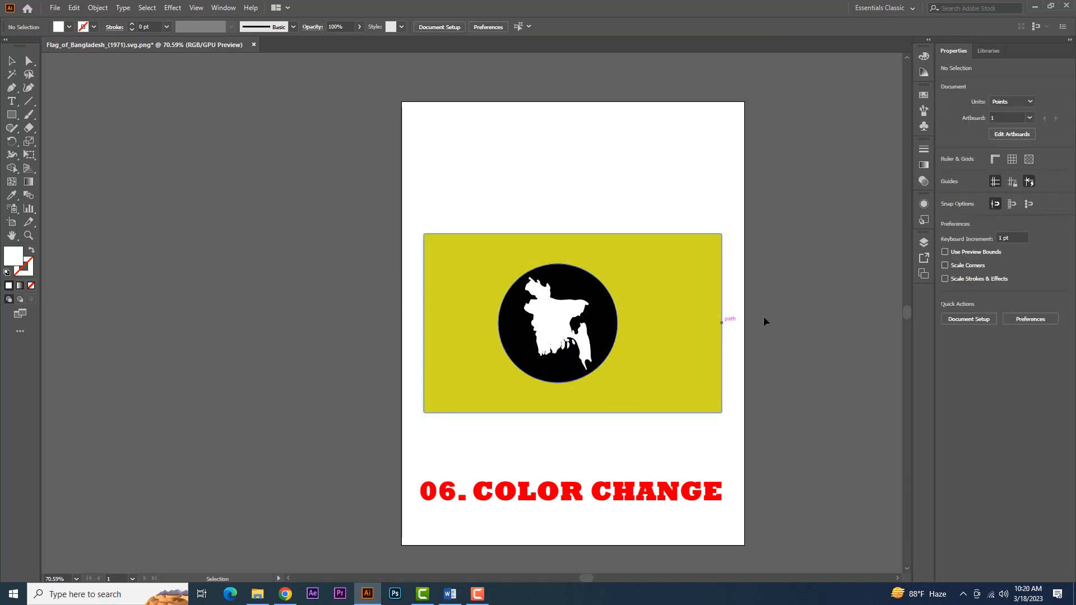
Change the fill of the yellow flag background to blue (004FFF) and deselect it.
click(698, 317)
double_click(15, 258)
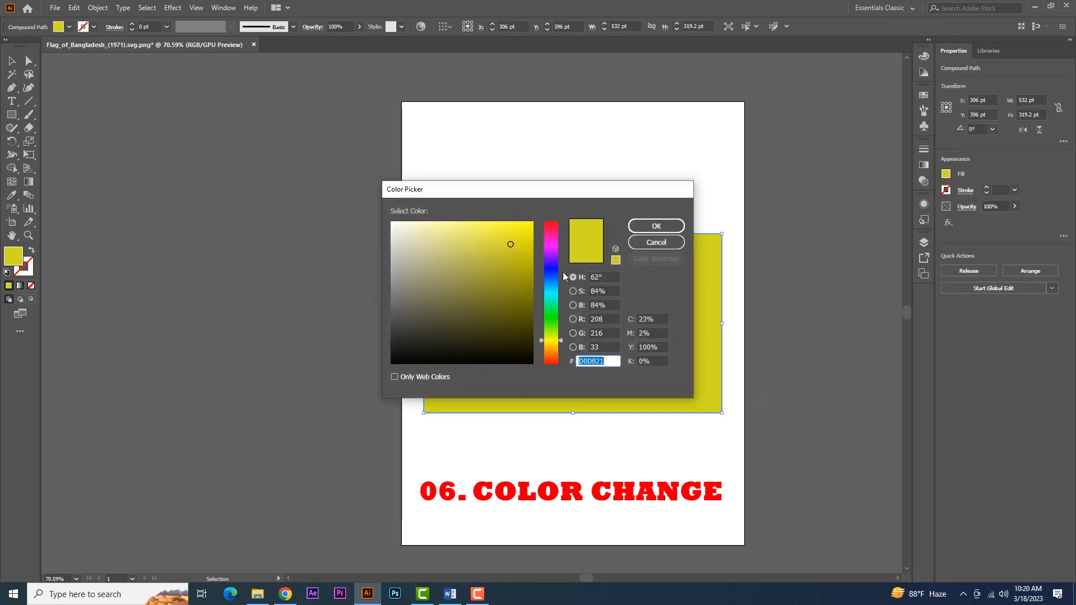
click(556, 276)
drag(518, 236, 533, 221)
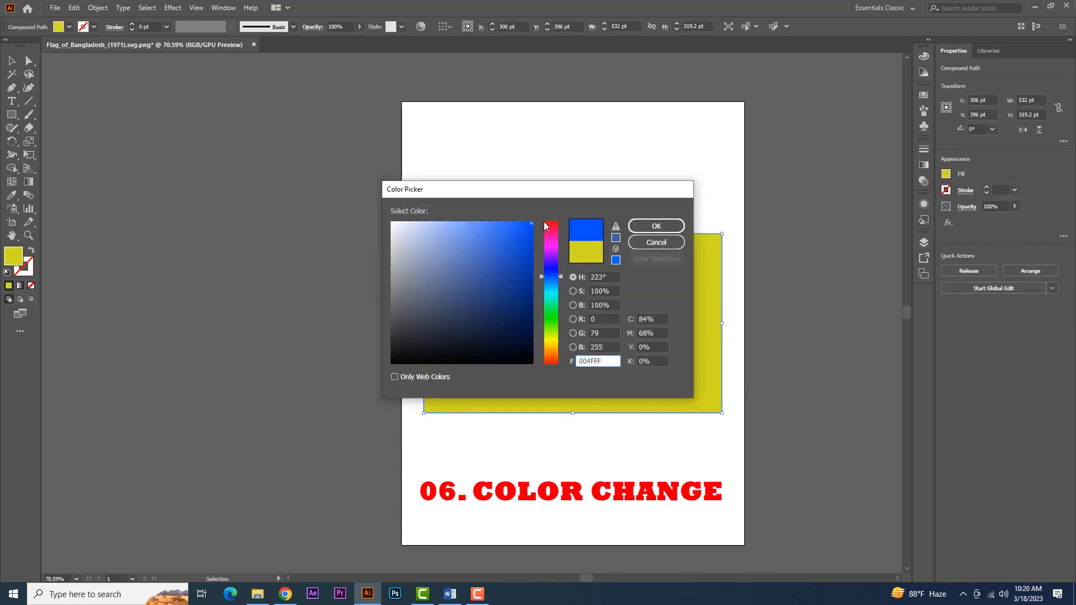
click(656, 226)
click(546, 468)
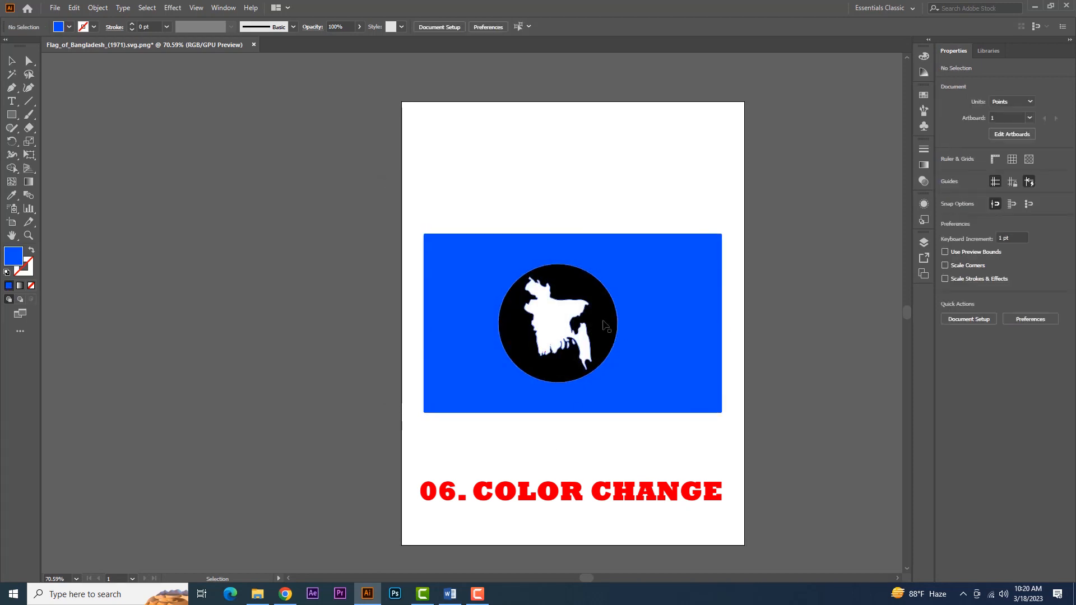
Try filling the black circle with white (FFFFFF) and deselect it.
click(604, 329)
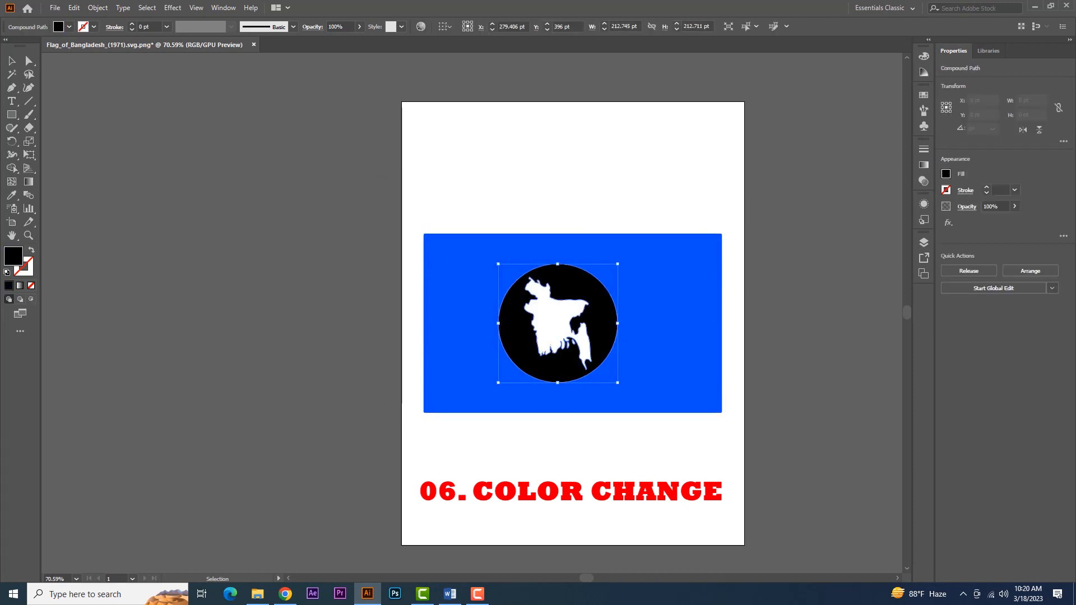
double_click(14, 255)
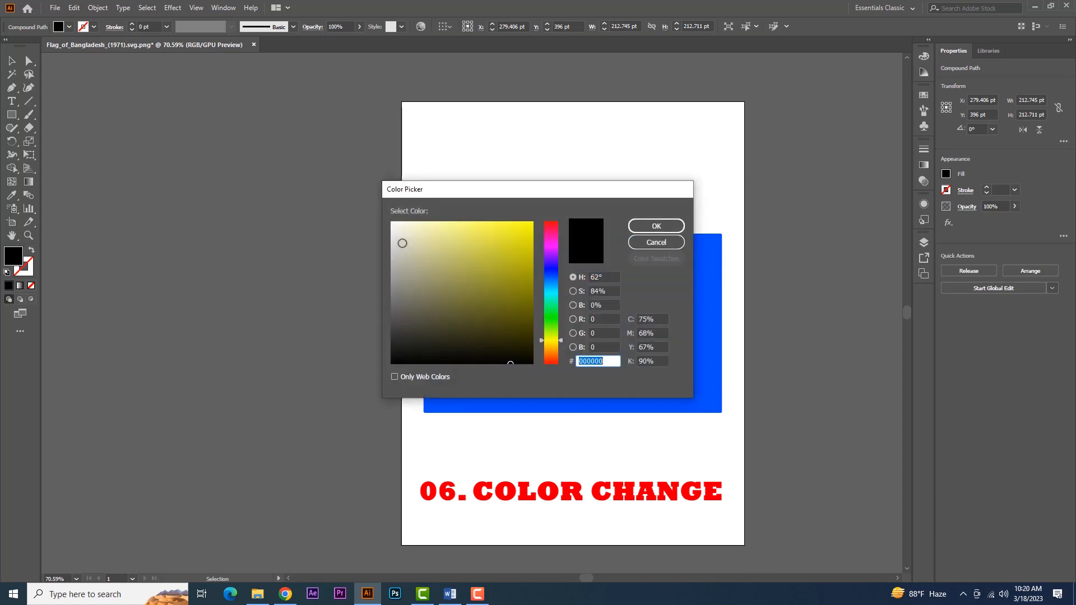
drag(399, 239, 379, 212)
click(664, 224)
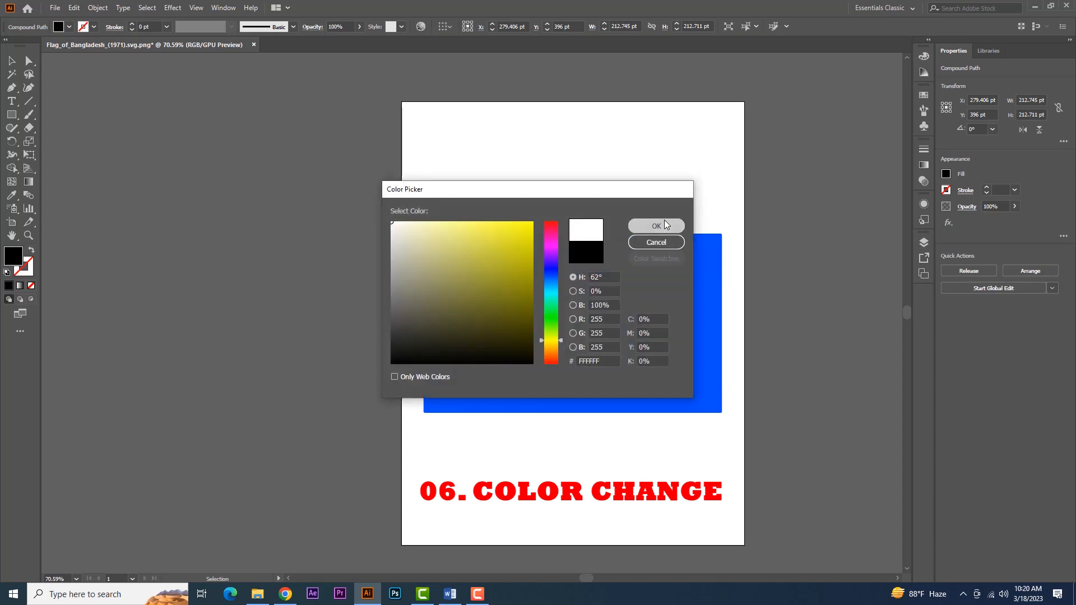
click(567, 466)
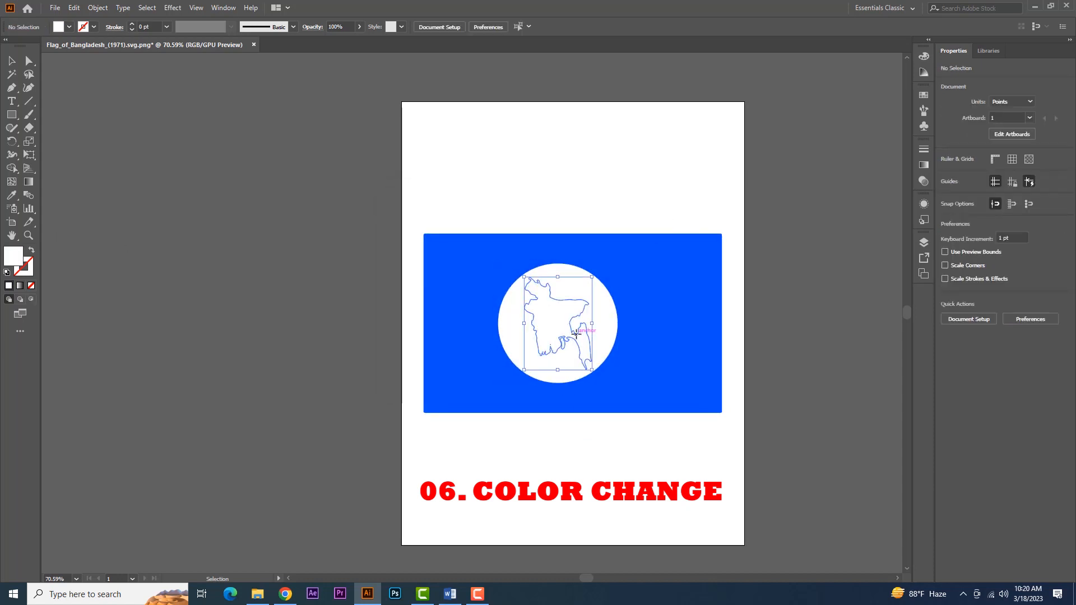
Undo the circle's white fill and deselect the artwork.
click(579, 336)
key(ctrl+z)
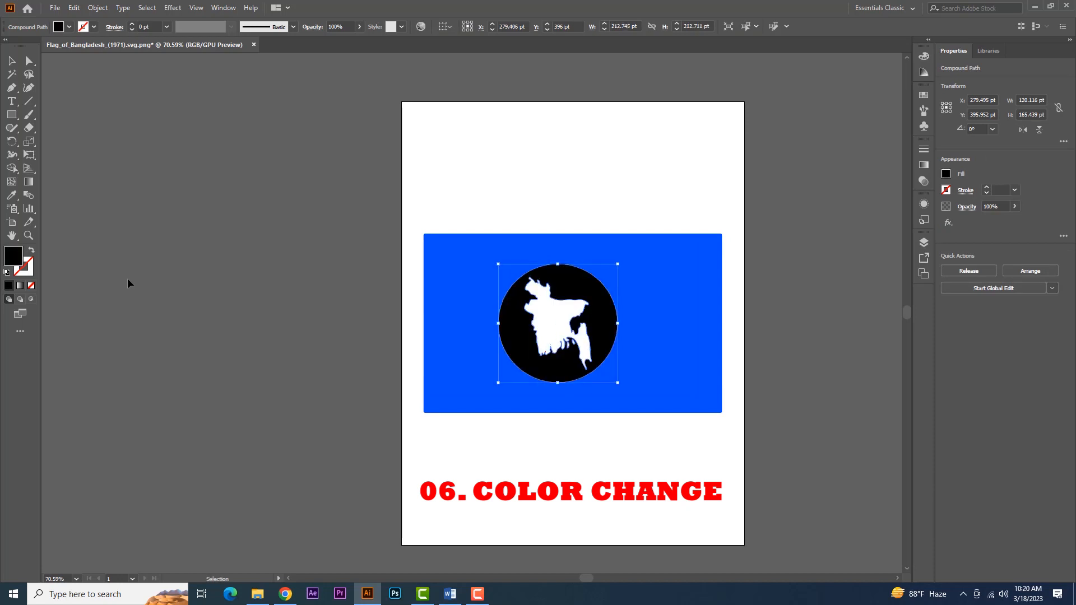
click(649, 477)
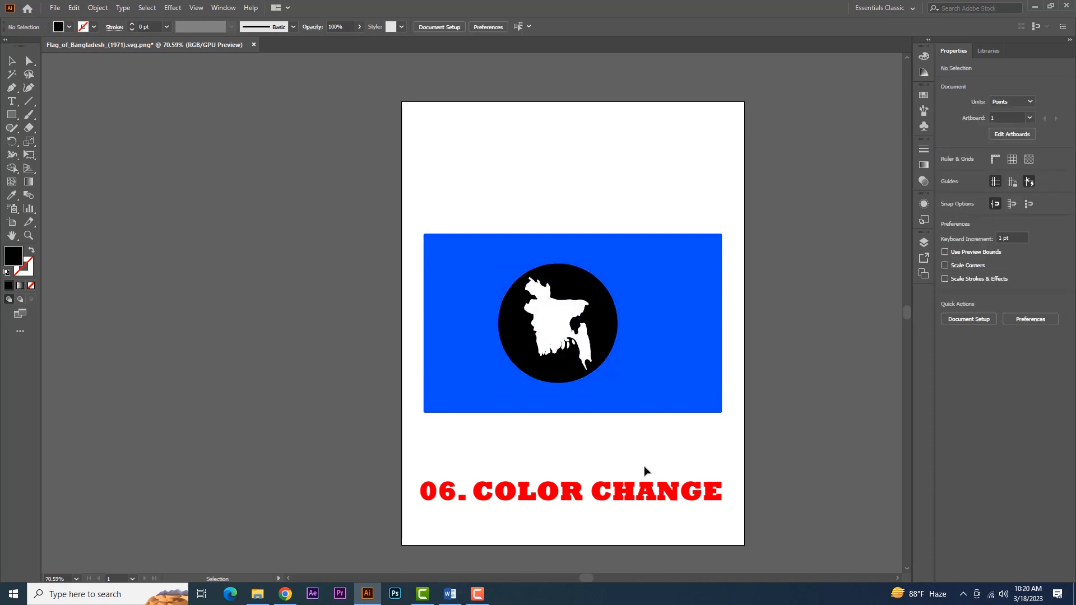
Change the fill of the blue flag background to light gray (B7B7B7) and deselect it.
click(678, 363)
double_click(16, 253)
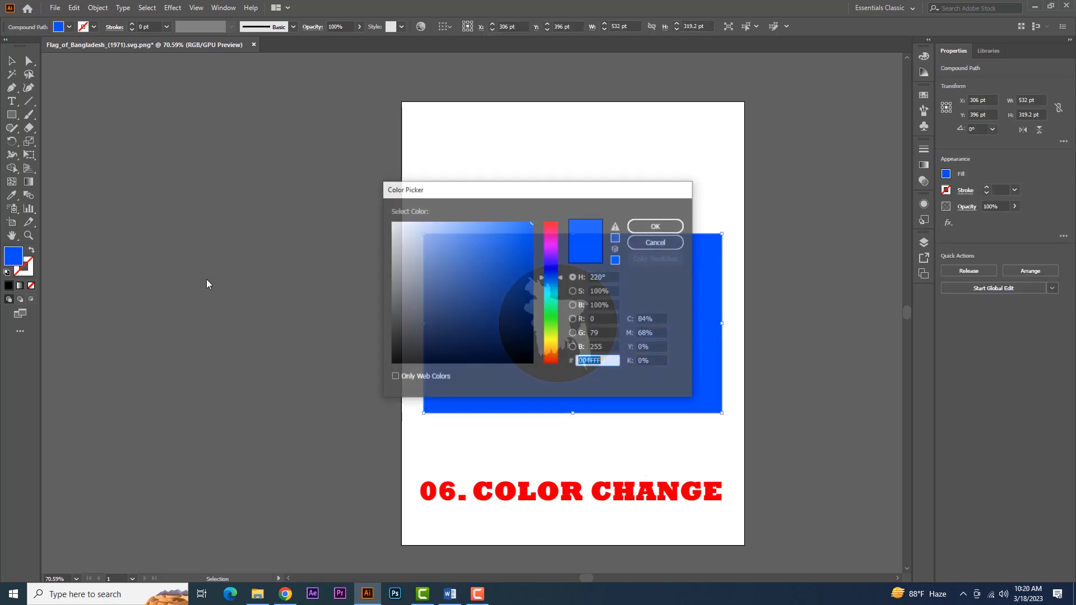
click(406, 245)
click(439, 259)
drag(449, 260, 378, 261)
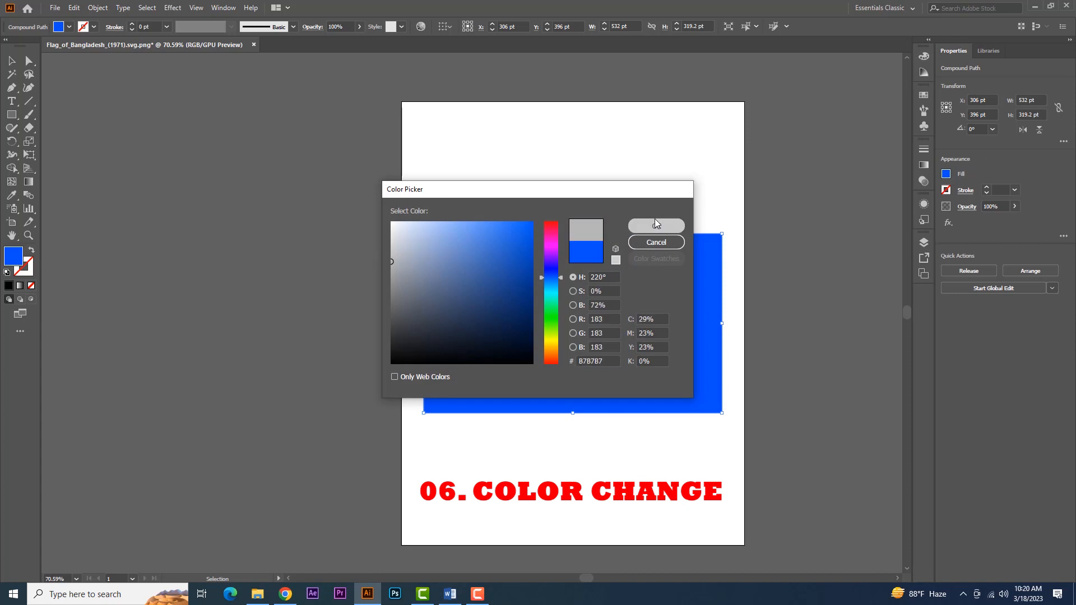
click(655, 219)
click(632, 148)
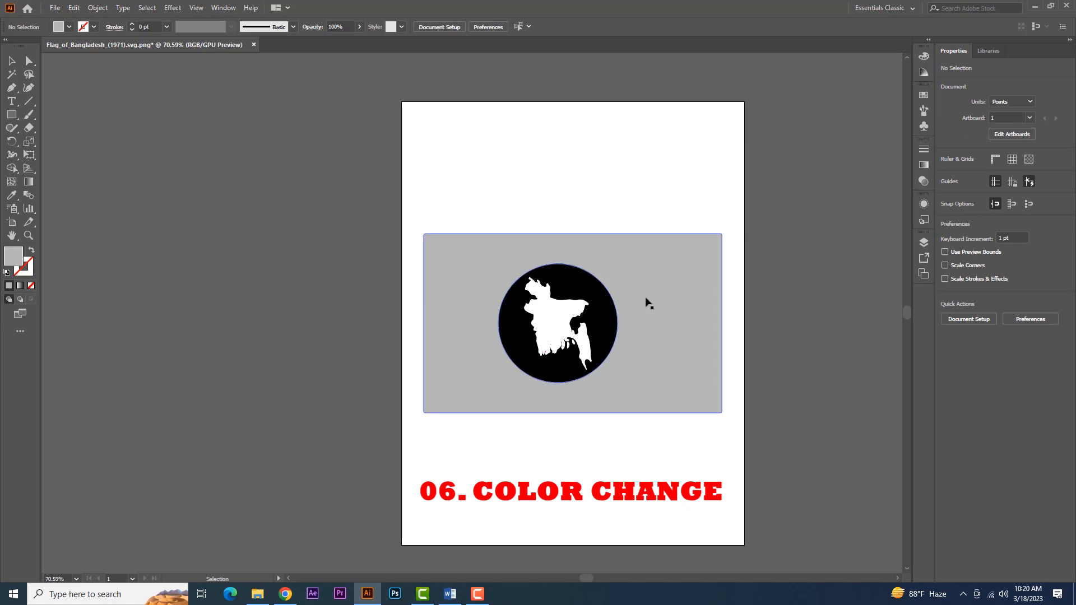
Change the fill of the gray flag background to blue (0056EF) and deselect it.
click(667, 343)
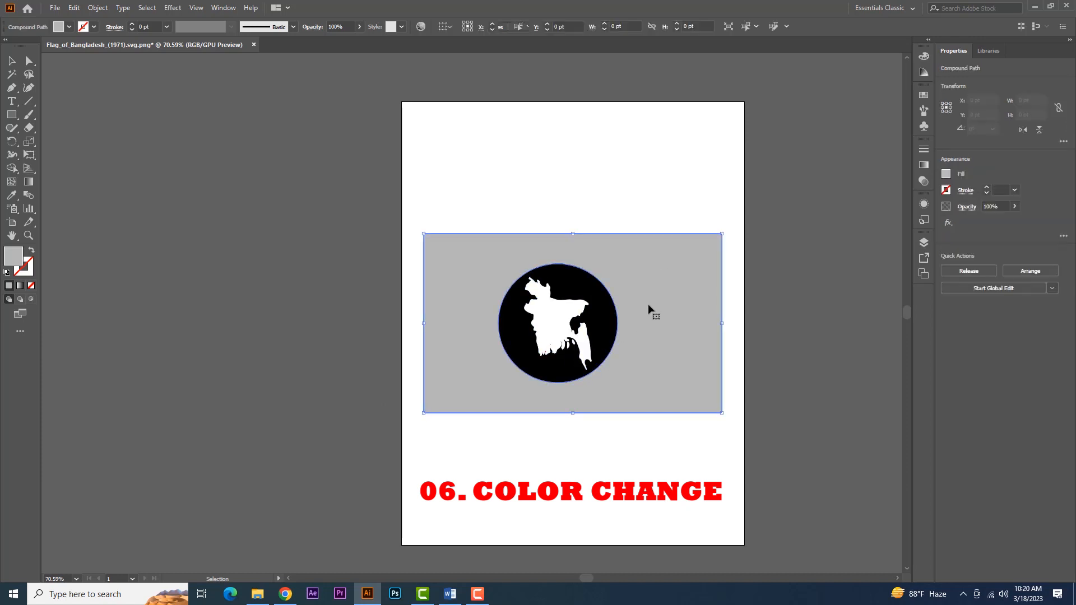
double_click(13, 256)
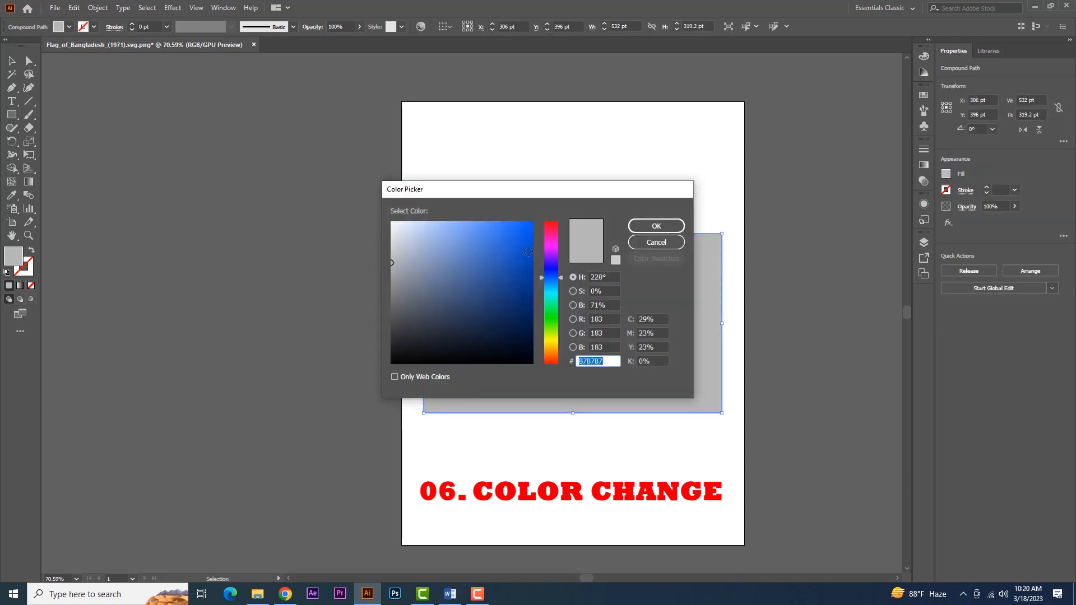
drag(528, 251, 535, 247)
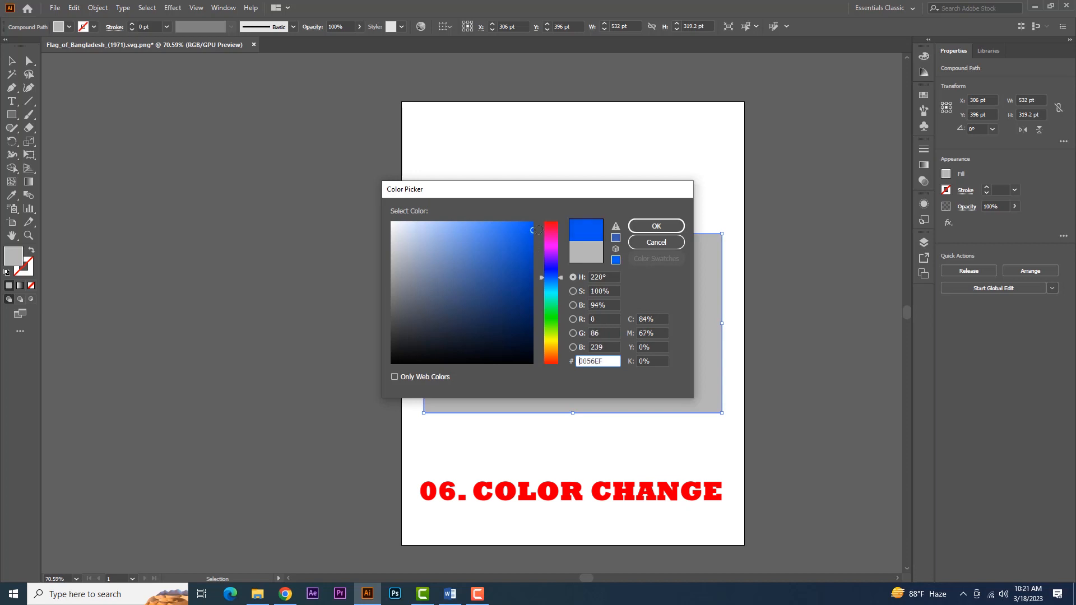
click(656, 226)
click(283, 352)
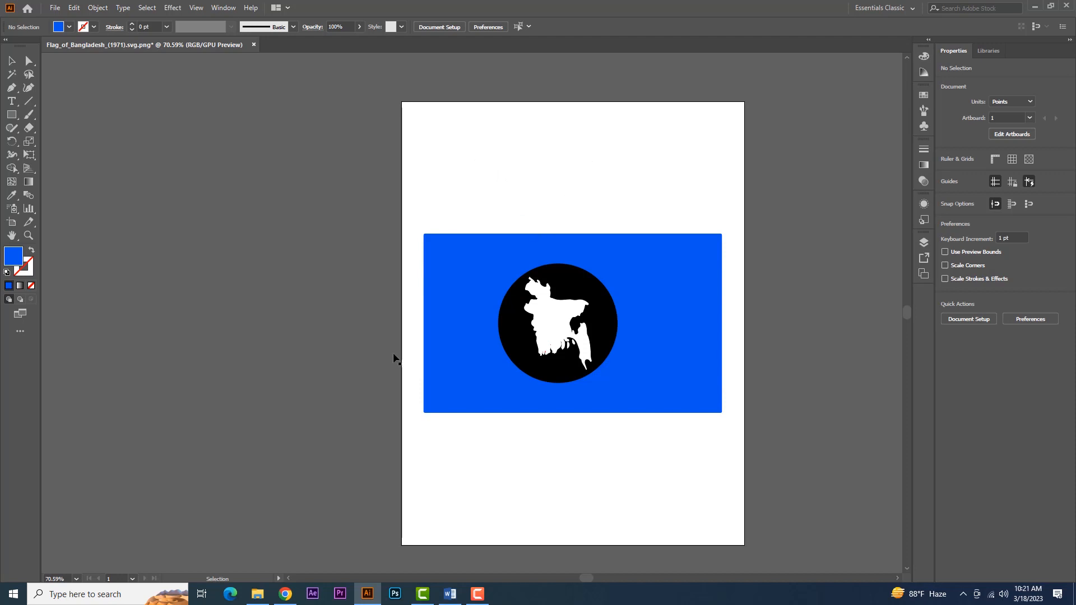
Switch to File Explorer's Downloads folder and rename the Flag_of_Bangladesh_(1971).svg image as 000.
click(257, 594)
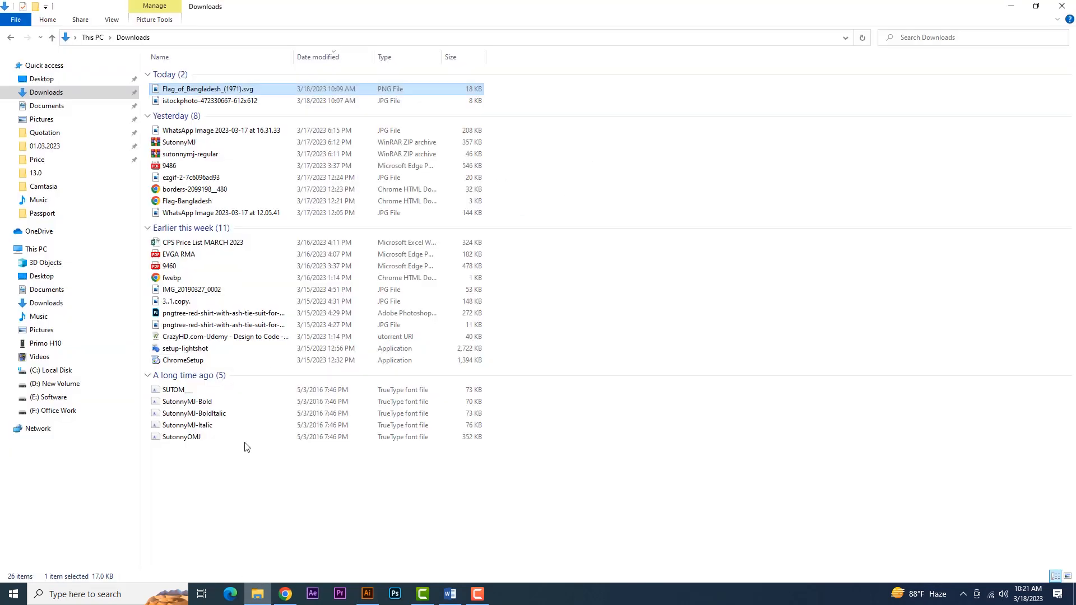
right_click(230, 89)
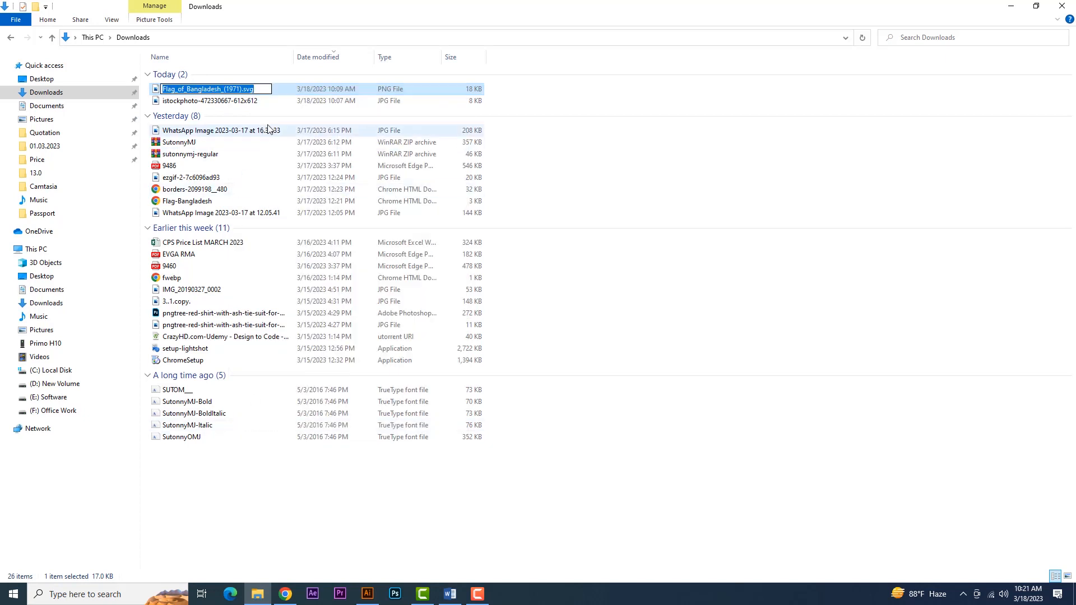
text(000)
click(632, 241)
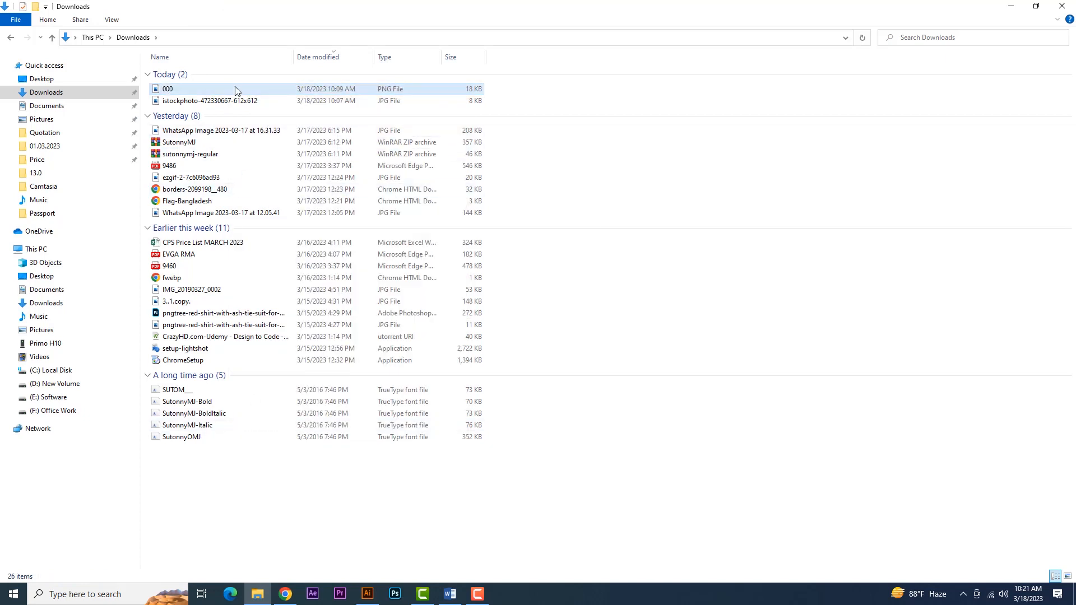
Bring the image 000 from the Downloads folder into the Illustrator document.
drag(234, 91, 445, 528)
click(569, 340)
drag(167, 89, 282, 261)
Move the placed flag image above the blue flag, scale it to about 532 pt wide to match, and embed it.
drag(514, 396, 392, 370)
drag(275, 272, 573, 184)
drag(674, 231, 722, 256)
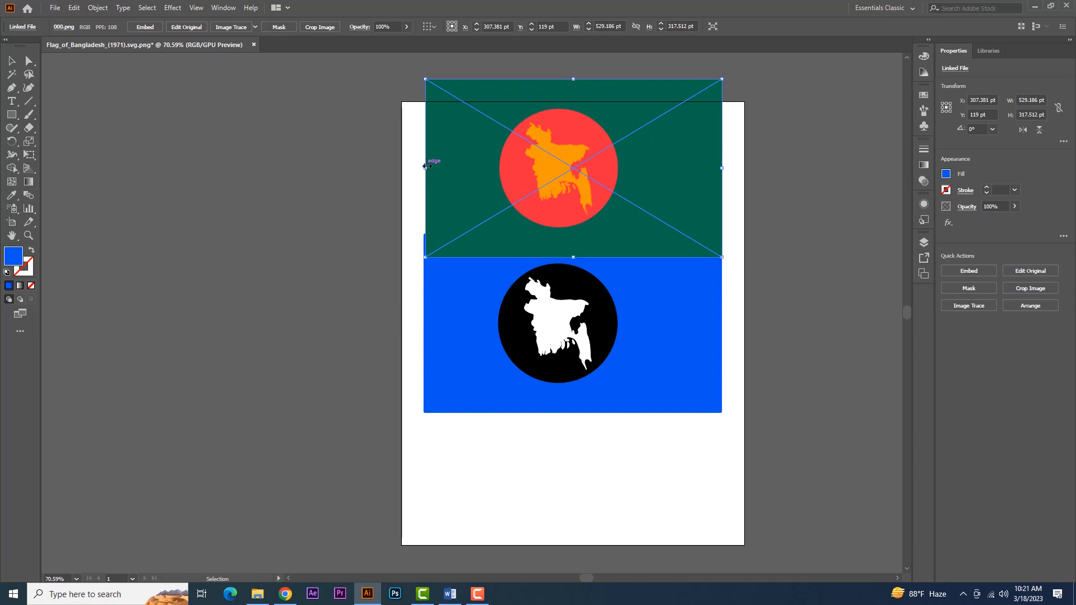
drag(425, 166, 423, 166)
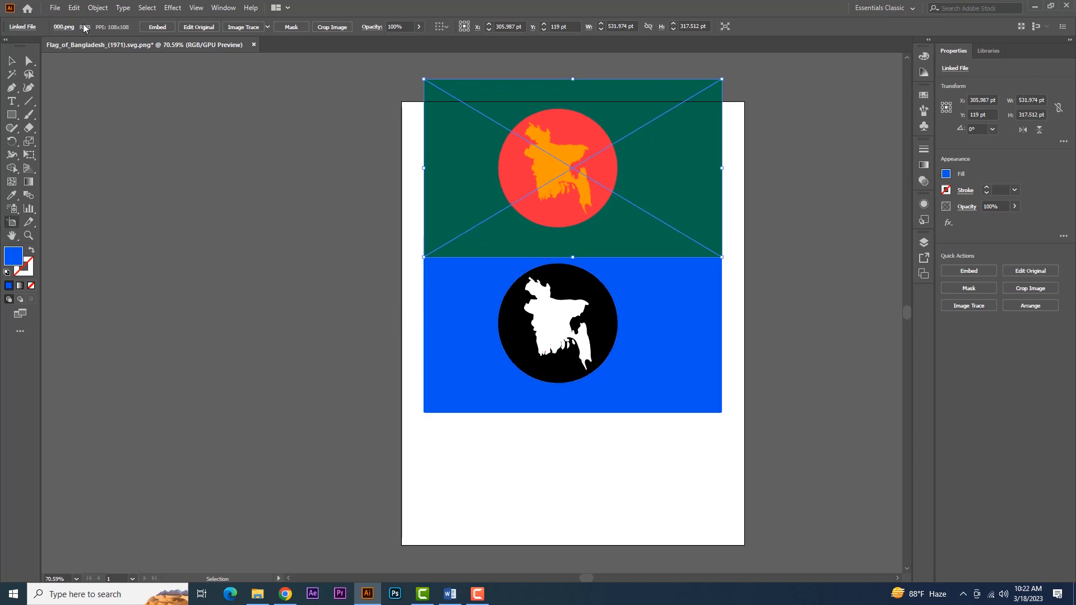
click(159, 26)
Reposition the two flags within the artboard, green above blue, with a narrow gap between them.
scroll(325, 447, up, 2)
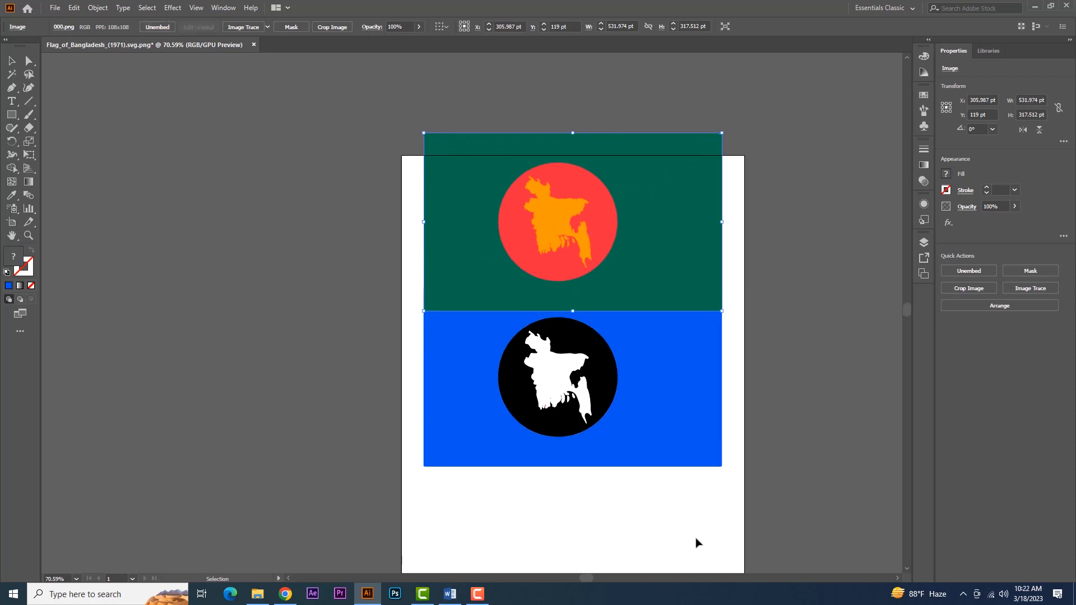
drag(683, 525, 552, 291)
click(409, 233)
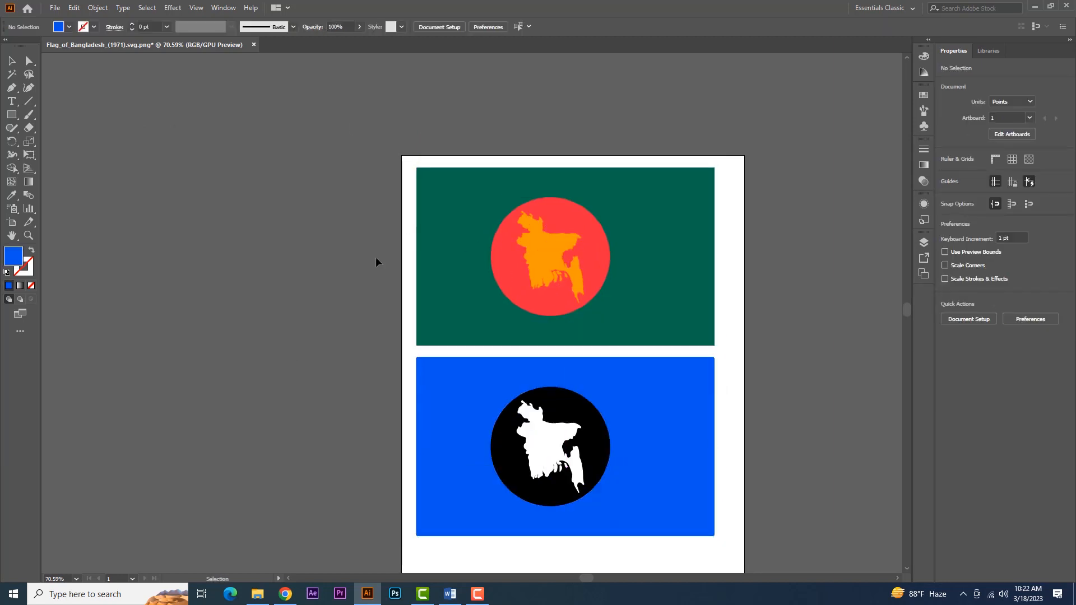
Center both flags horizontally on the artboard and scale them together to its full width, about 612 pt.
click(596, 286)
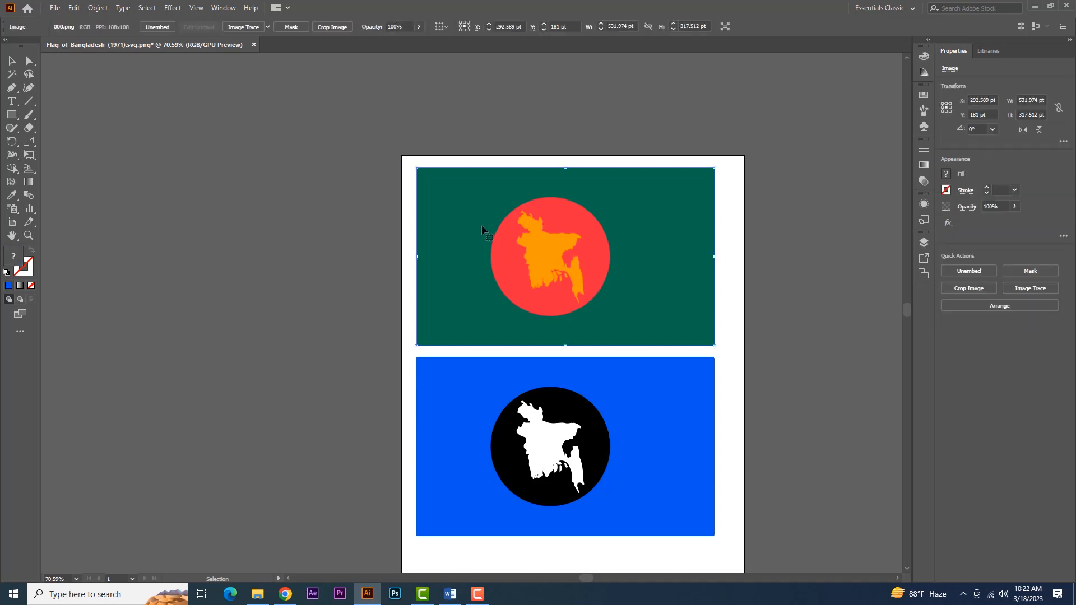
scroll(540, 467, down, 1)
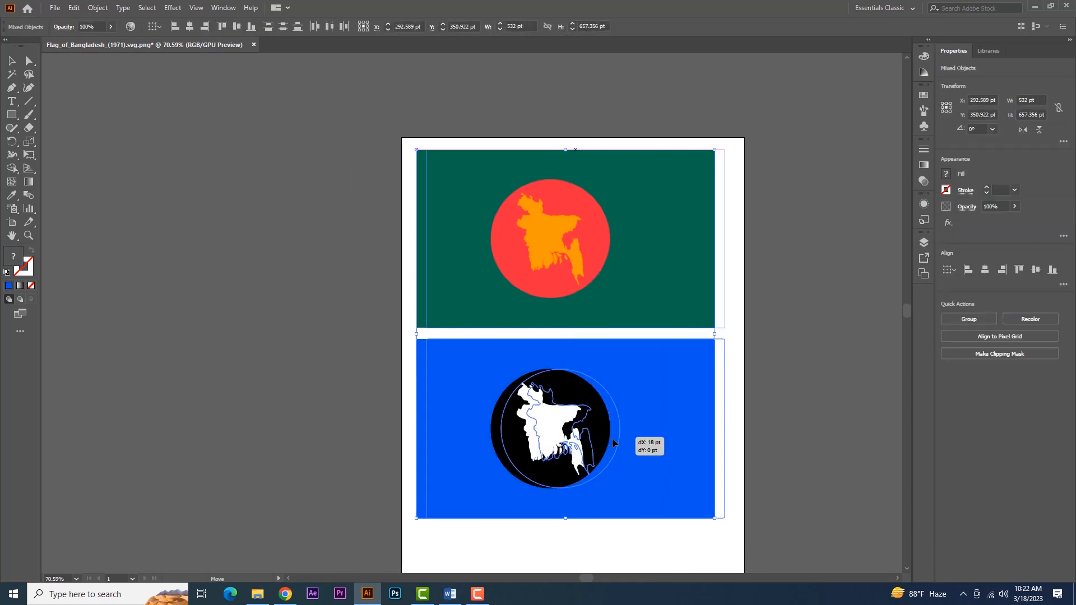
shift+click(612, 438)
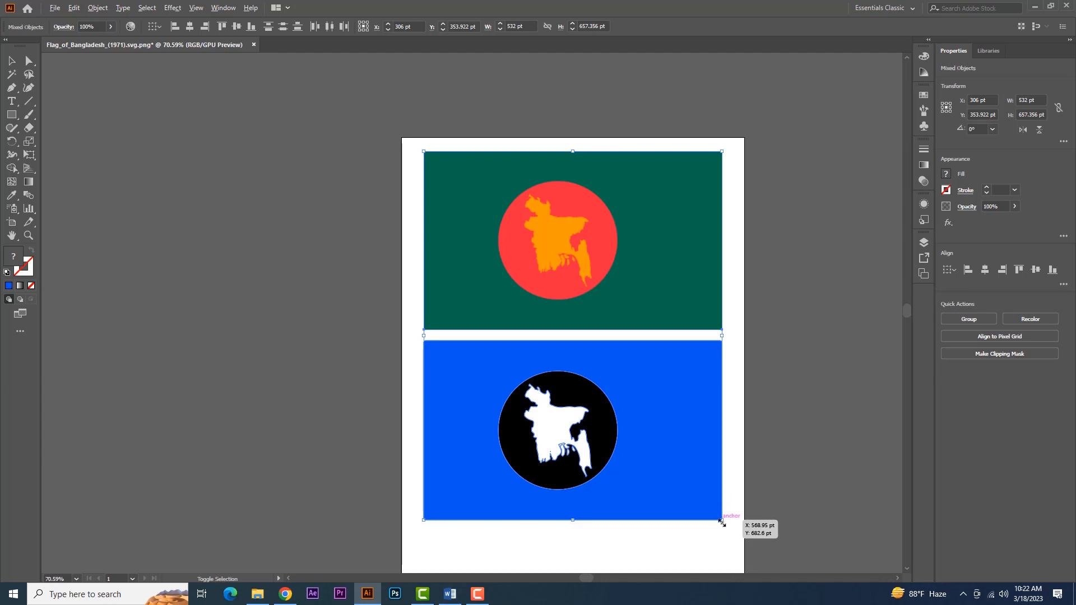
drag(721, 522, 762, 549)
click(828, 375)
drag(855, 454, 771, 425)
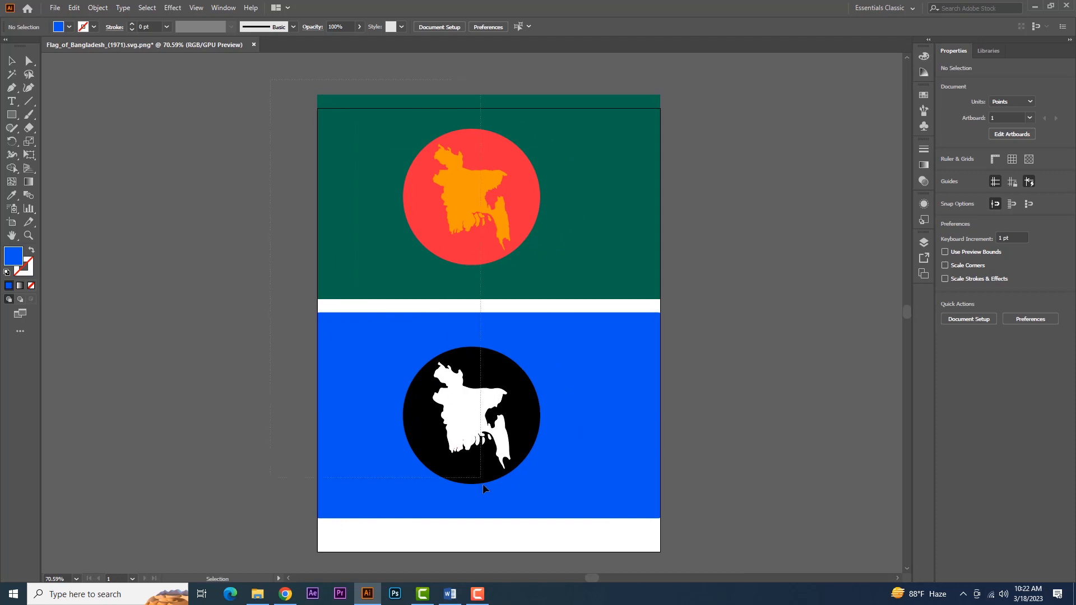
Nudge both flags down until the green flag's top edge aligns with the artboard's top, then deselect them.
drag(483, 483, 736, 410)
key(Down)
key(Down)
key(Down)
key(Down)
key(Down)
key(Down)
key(Down)
key(Down)
key(Down)
key(Down)
key(Down)
key(Down)
key(Down)
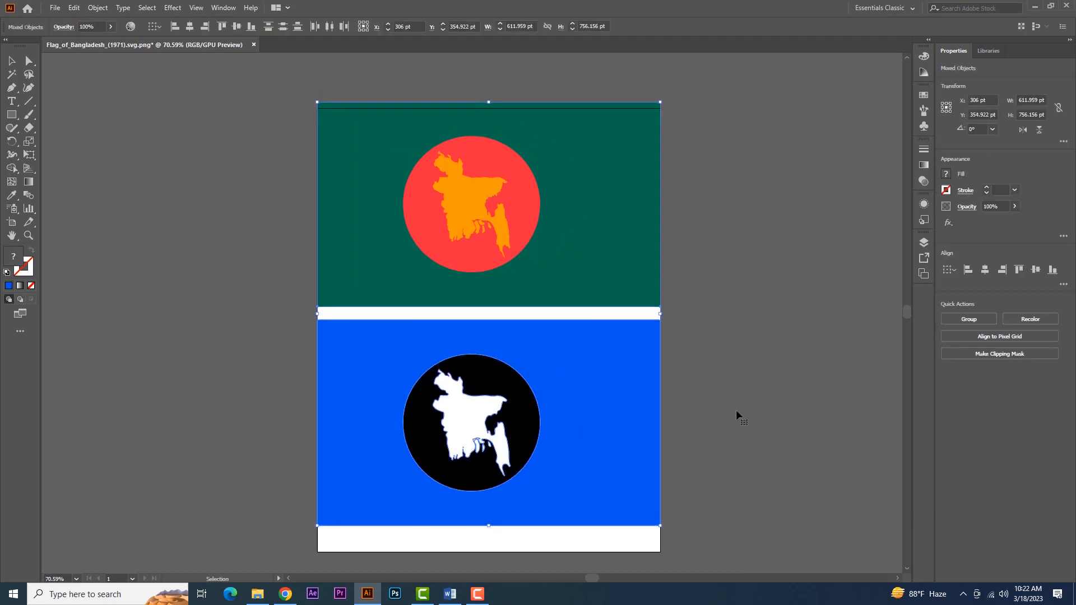
key(Down)
key(Down)
key(Down)
key(Down)
key(Down)
key(Down)
key(Down)
key(Down)
key(Down)
key(Down)
key(Down)
key(Down)
key(Down)
click(735, 414)
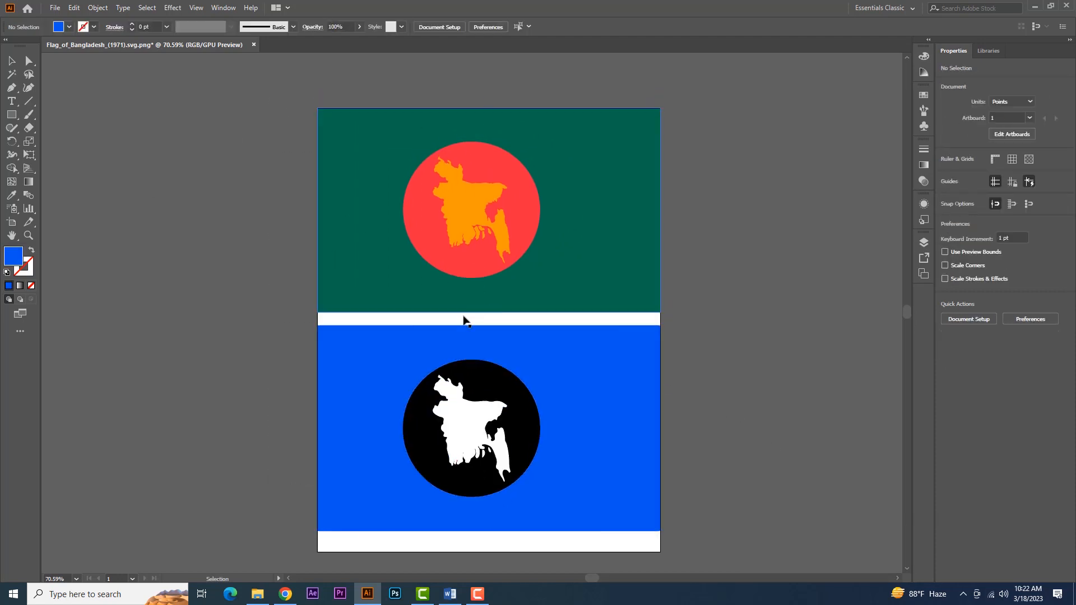
Shorten the artboard from its bottom edge to 755 pt high, flush with the blue flag.
click(14, 225)
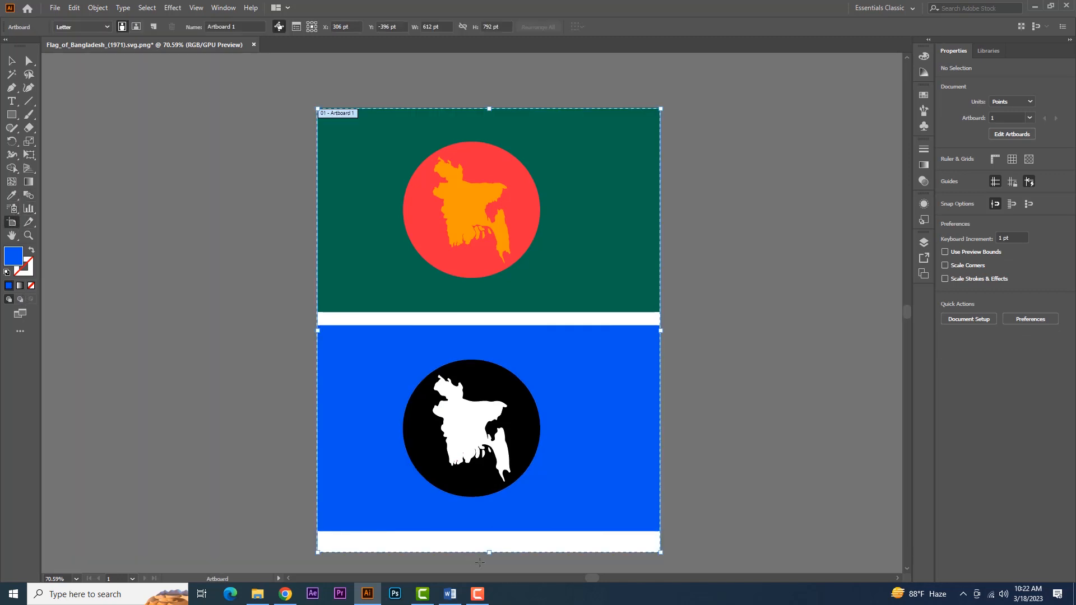
drag(488, 553, 485, 532)
click(8, 62)
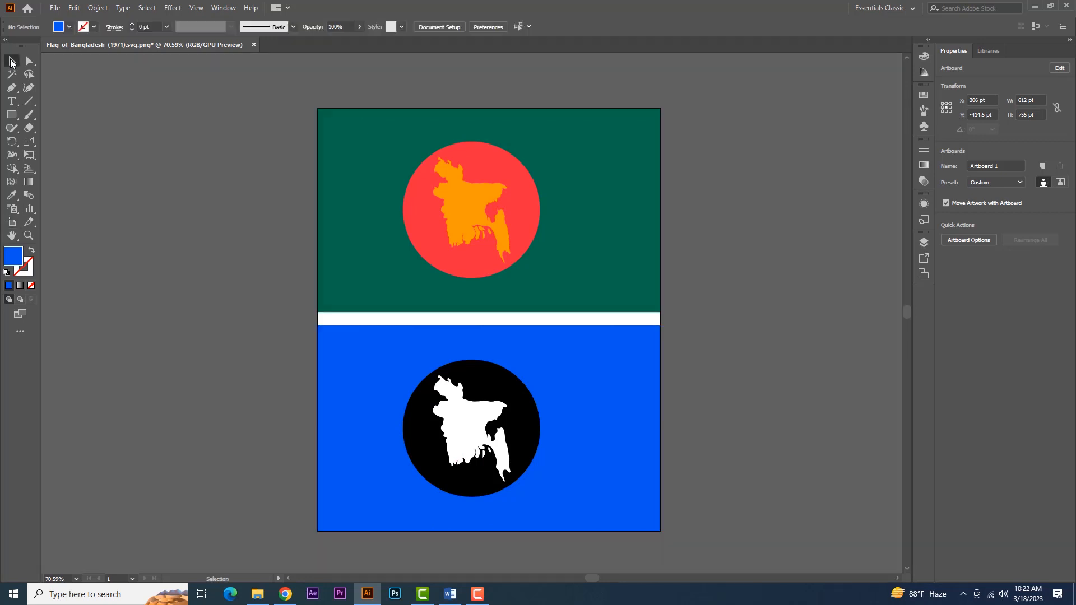
Move all parts of the blue flag up to close the gap below the green flag and deselect them.
drag(696, 529, 774, 482)
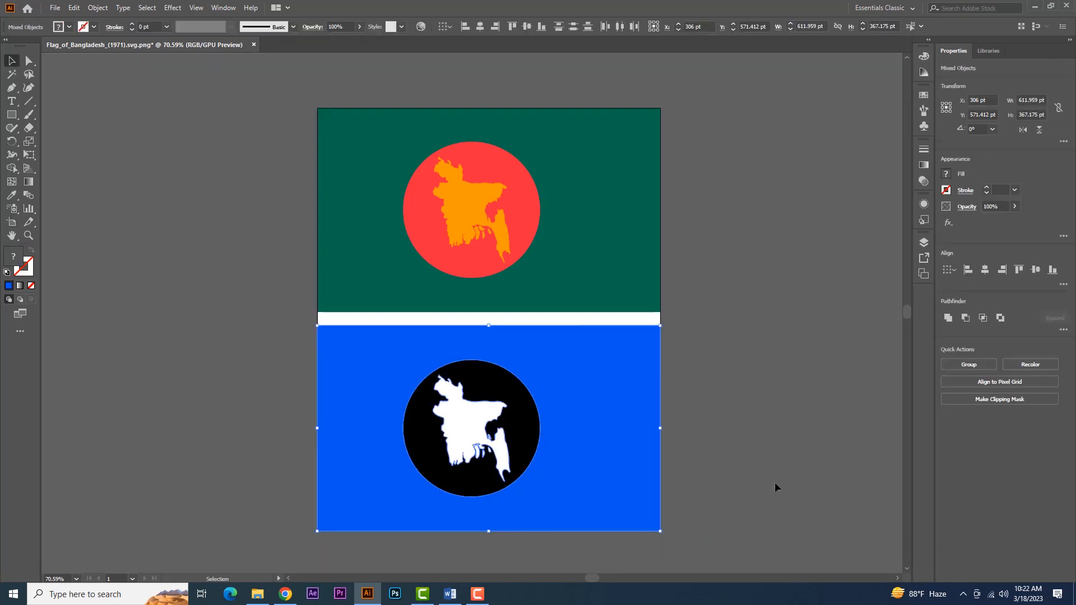
key(shift+Up)
key(shift+Up)
key(shift+Up)
key(Up)
key(Up)
key(Up)
key(Up)
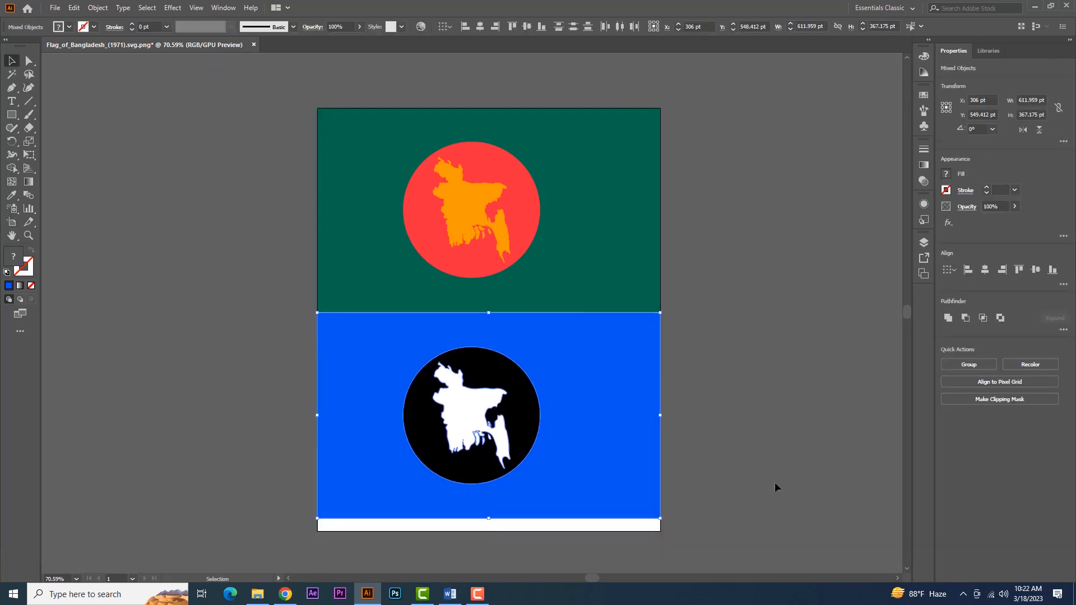
click(775, 482)
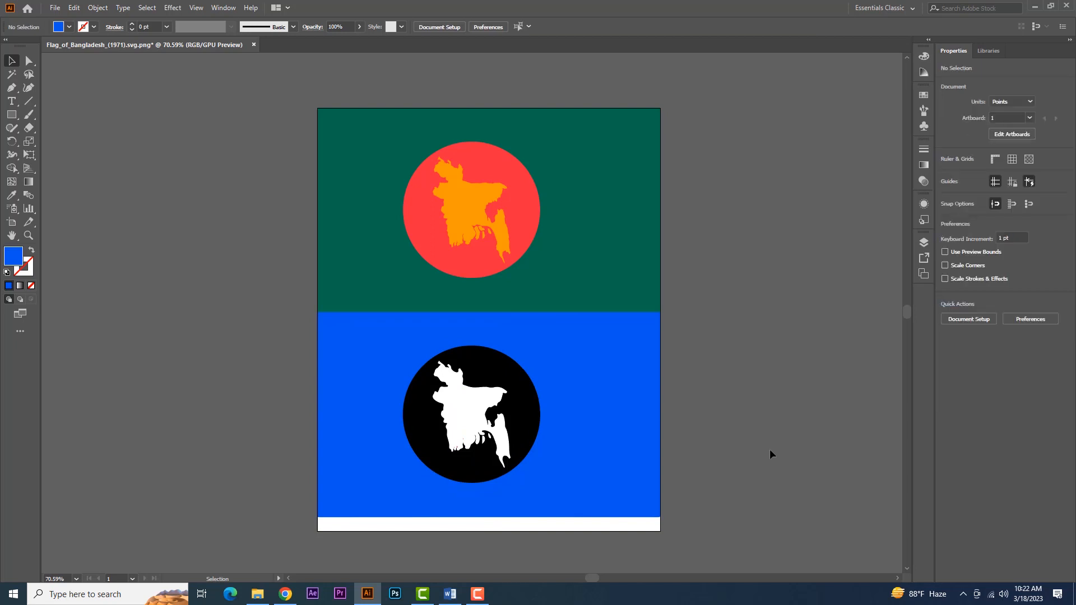
Reselect the blue flag's parts and nudge them down slightly to fine-tune the seam with the green flag.
drag(450, 474, 451, 474)
key(Down)
key(Down)
key(Down)
key(Down)
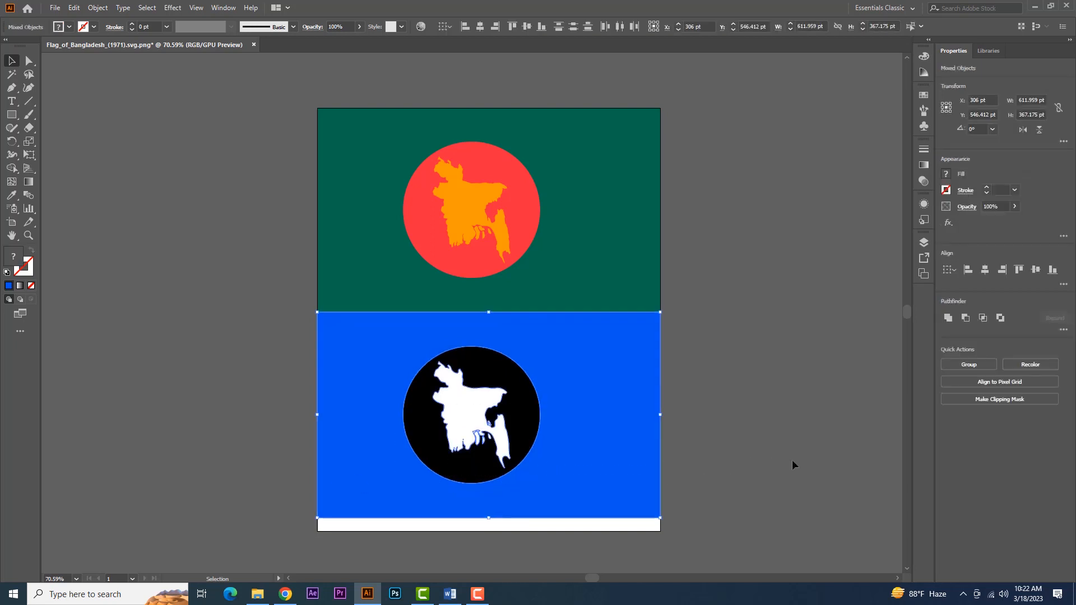
Deselect the blue flag and shorten the artboard from its bottom edge to trim away the white strip beneath the flag.
click(765, 443)
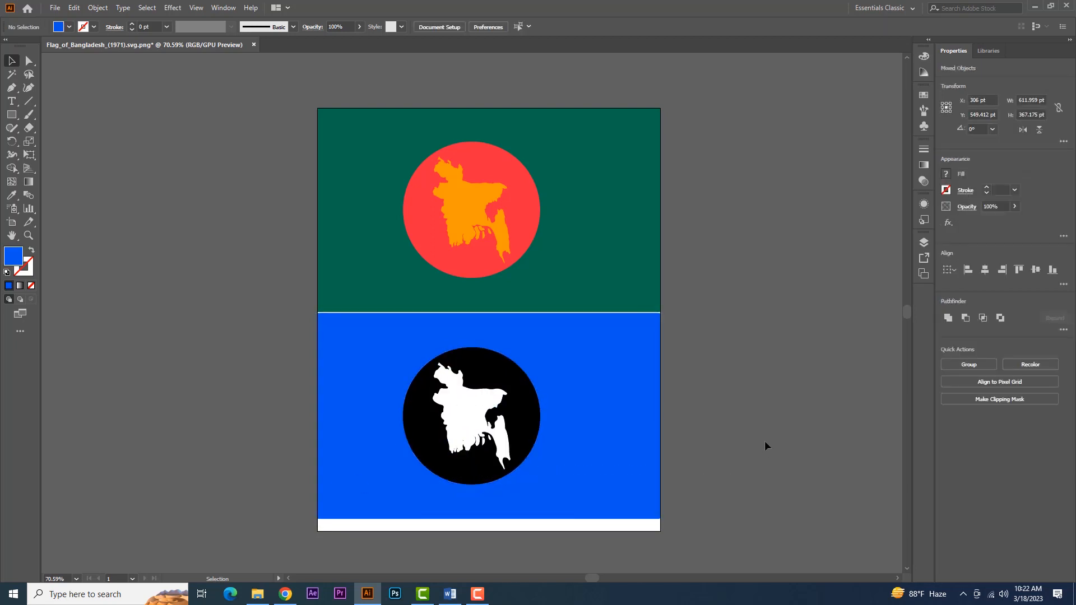
click(11, 224)
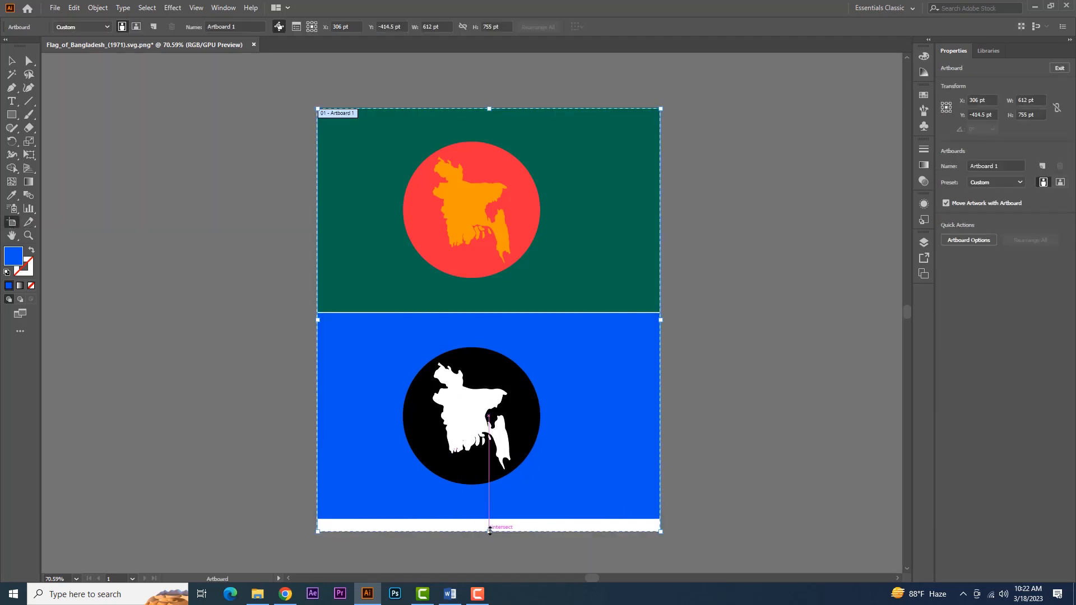
drag(489, 530, 489, 516)
click(12, 61)
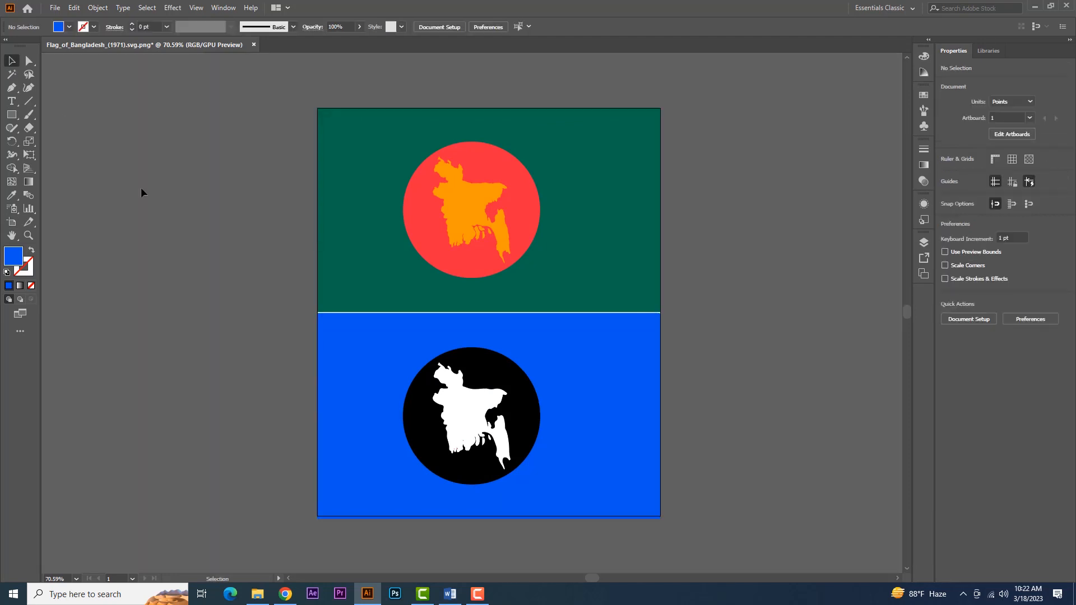
Choose a darker blue, #0245A5, as the fill color of the lower flag's blue background.
click(590, 492)
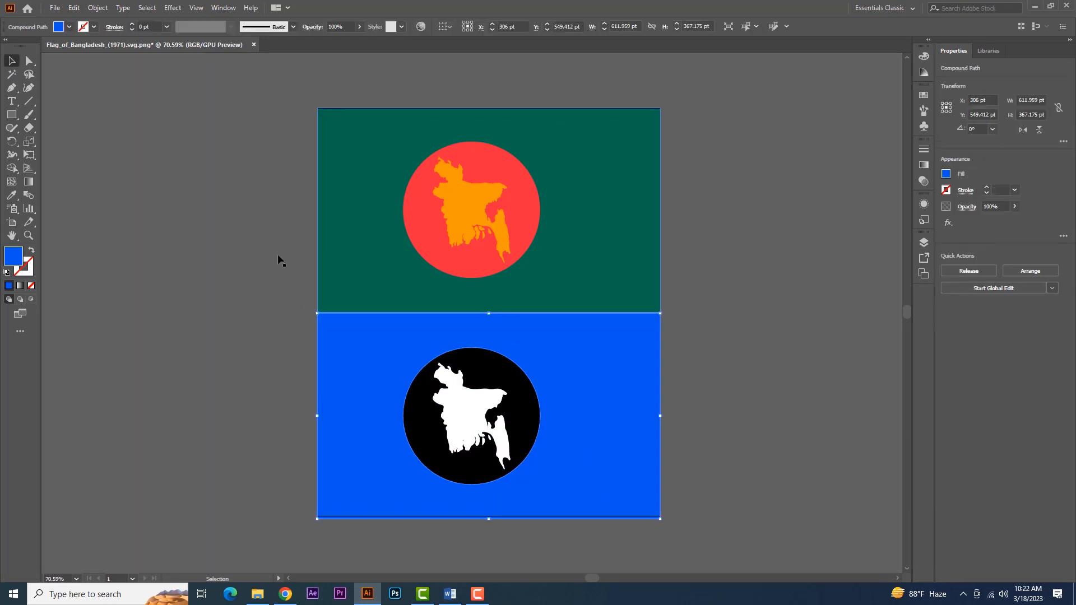
double_click(14, 257)
click(532, 333)
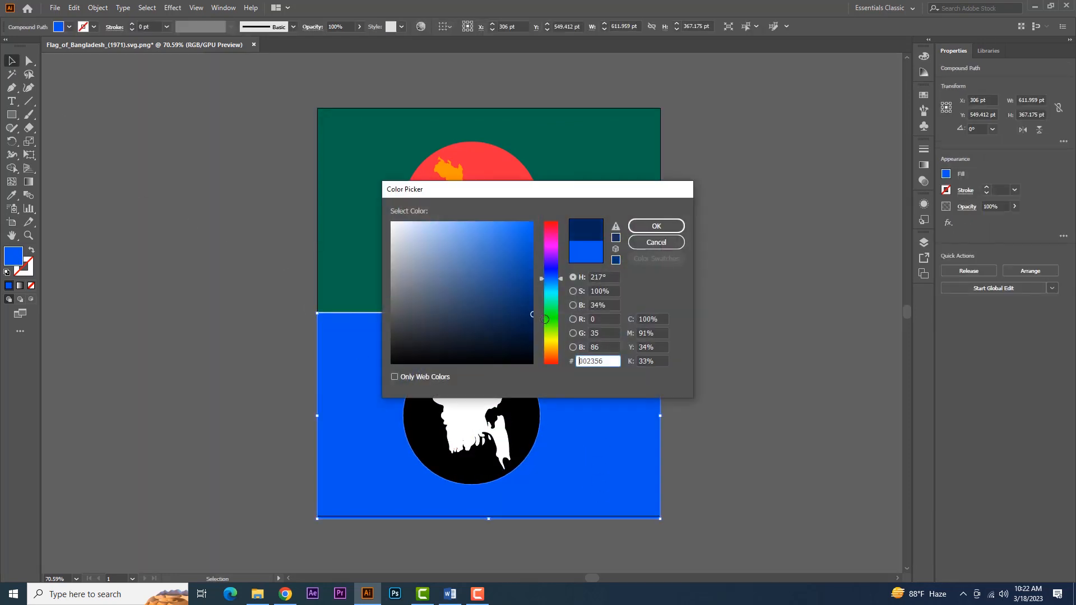
drag(532, 316, 532, 286)
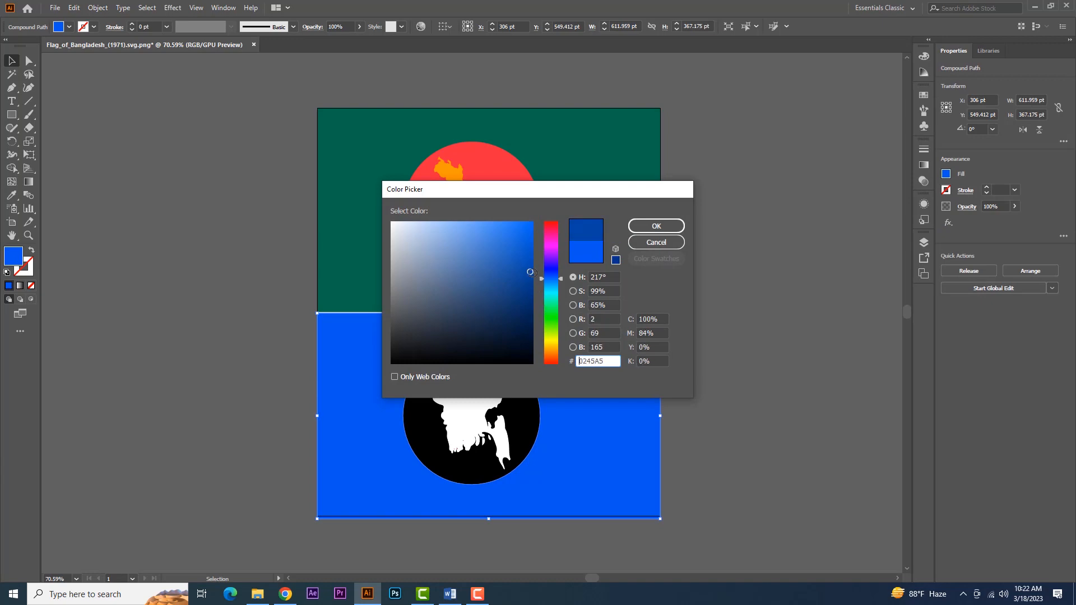